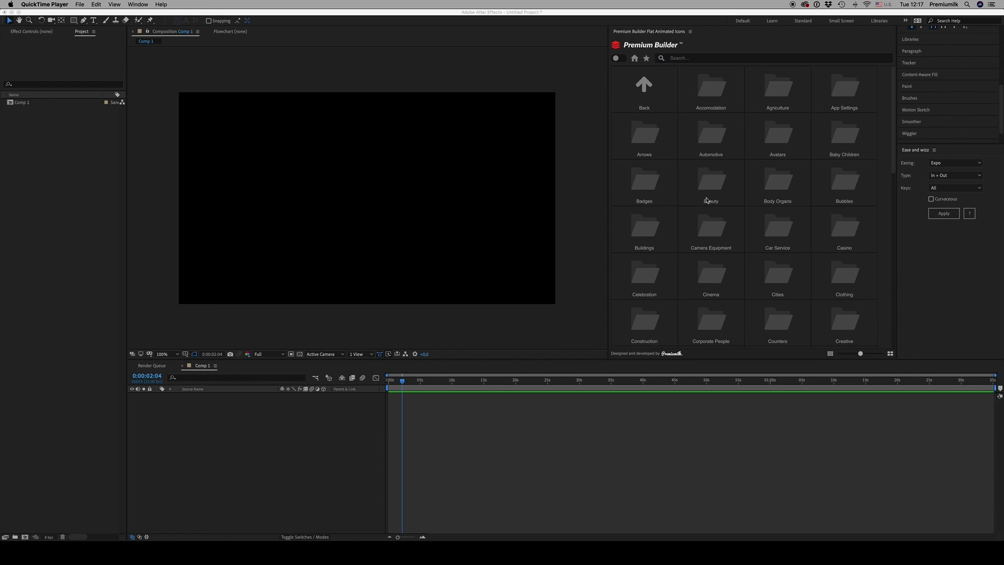
# - Read the PremiumBuilder_Installation document from the Documentation folder beside the Flat_Animated_Icons_Library window, and minimise the document
pyautogui.moveTo(858, 562)
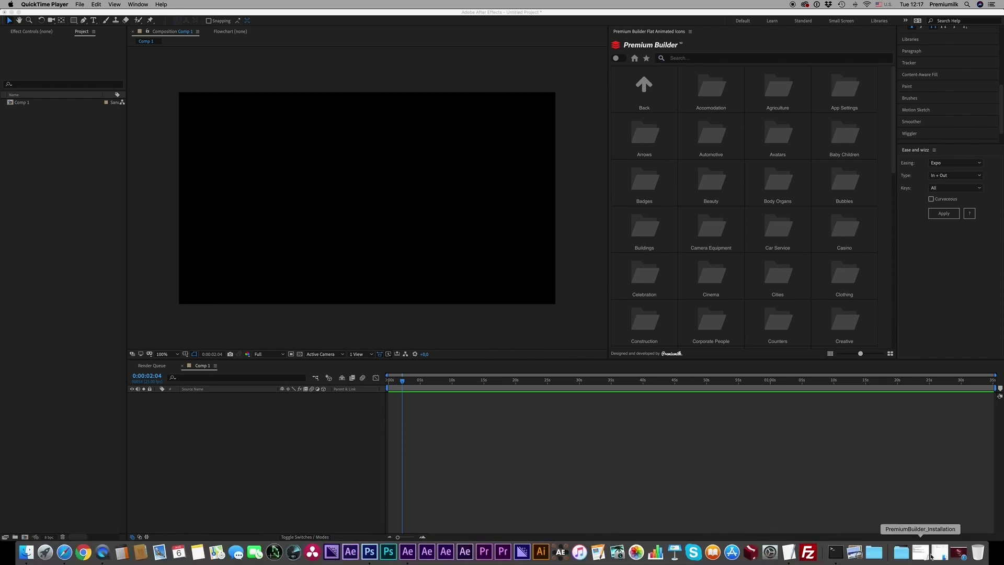
pyautogui.click(938, 554)
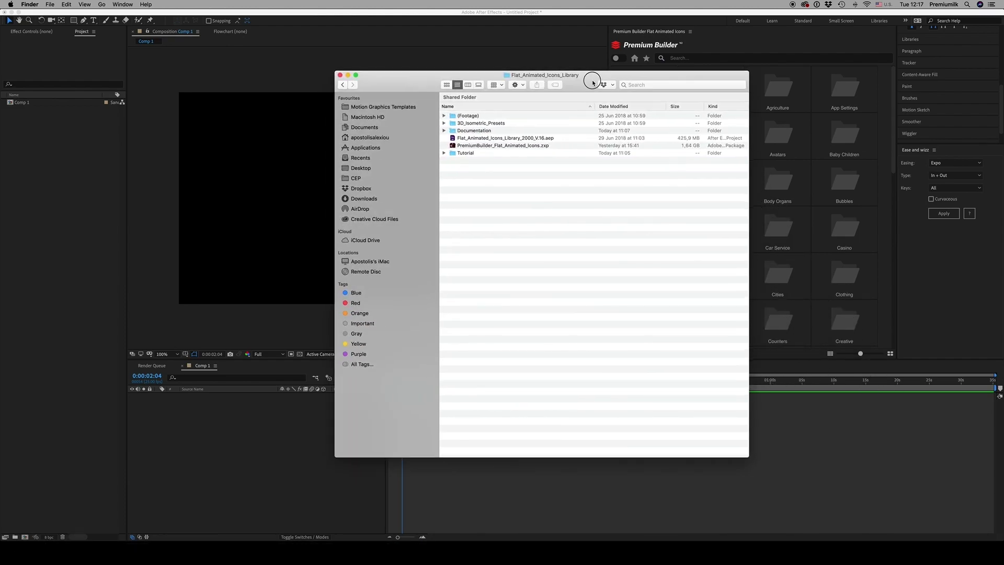
pyautogui.moveTo(454, 87); pyautogui.dragTo(448, 84)
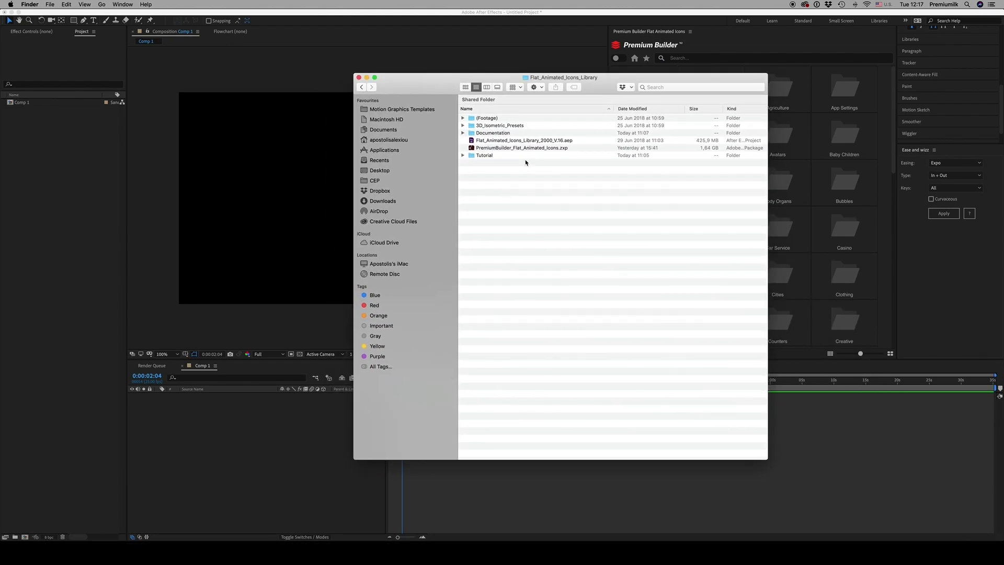
pyautogui.click(463, 133)
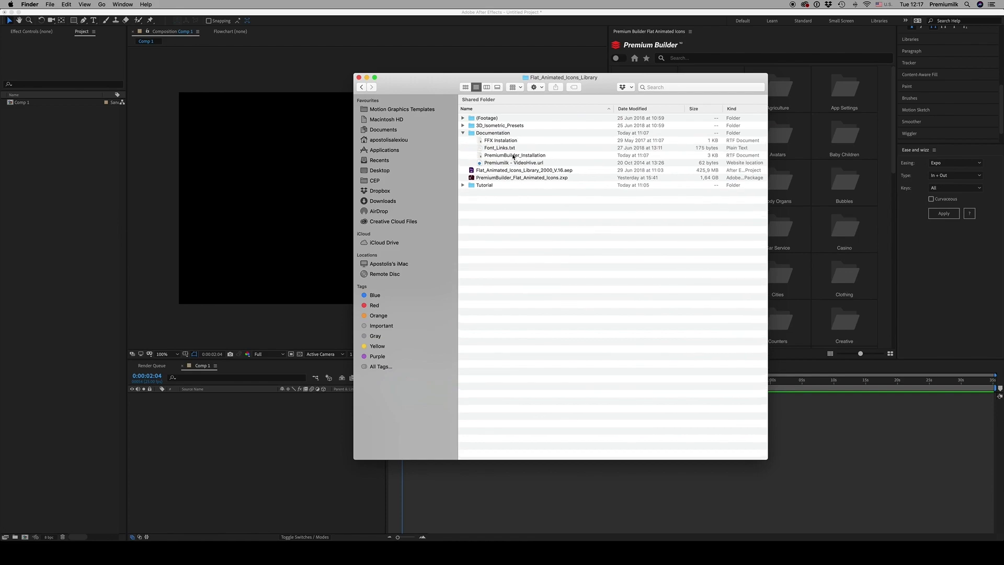
pyautogui.doubleClick(514, 157)
pyautogui.moveTo(420, 88); pyautogui.dragTo(352, 88)
pyautogui.moveTo(483, 77); pyautogui.dragTo(612, 74)
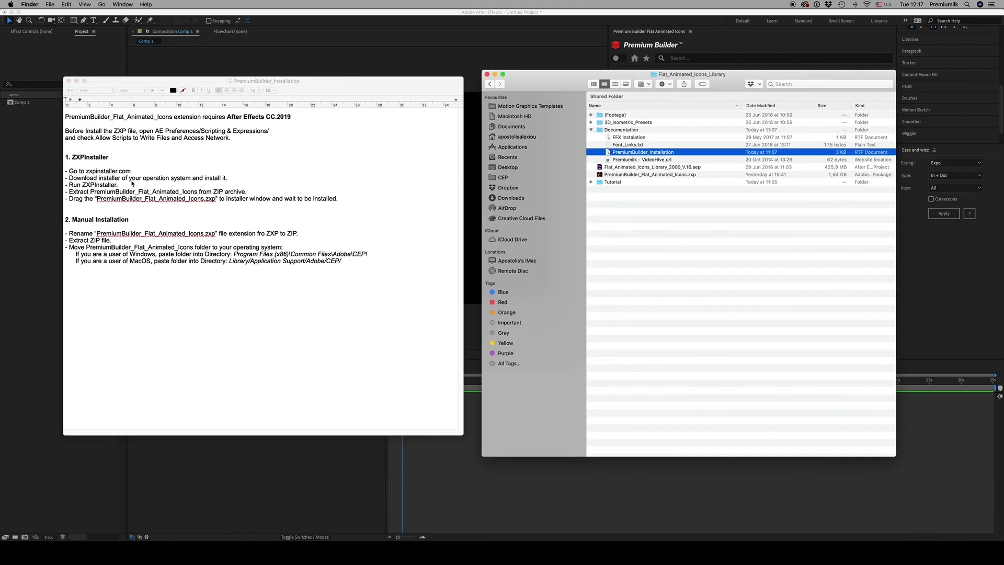
pyautogui.click(94, 171)
pyautogui.click(77, 81)
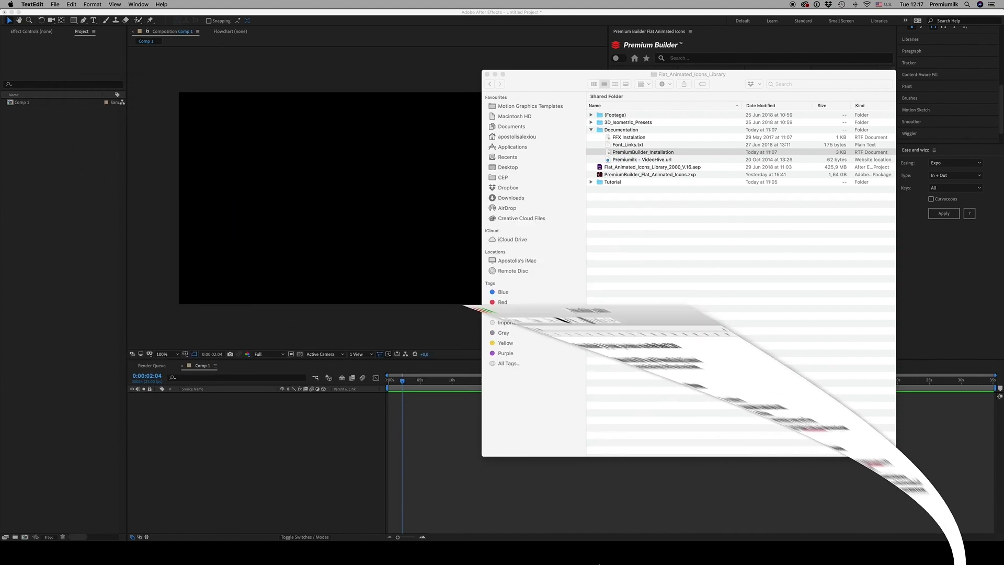
# - View the ZXPInstaller download page on zxpinstaller.com in the browser, and minimise the browser window
pyautogui.moveTo(706, 561)
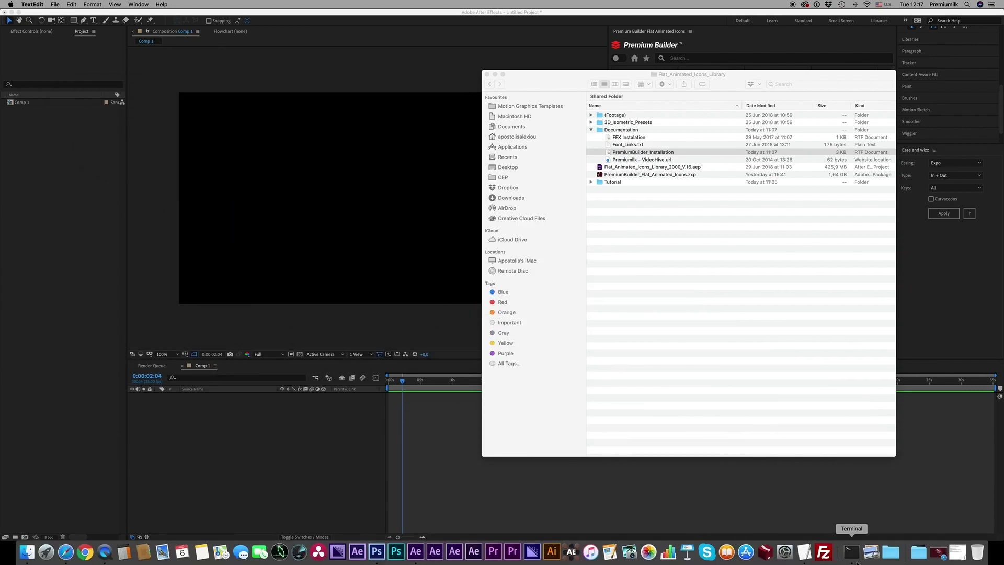
pyautogui.click(937, 553)
pyautogui.moveTo(698, 25); pyautogui.dragTo(683, 25)
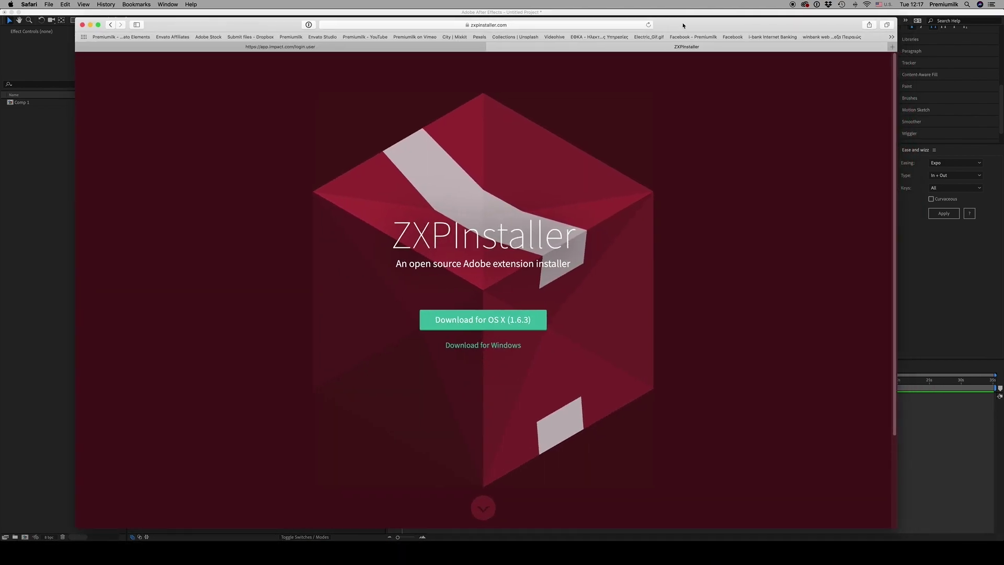
pyautogui.click(534, 26)
pyautogui.click(732, 132)
pyautogui.click(89, 25)
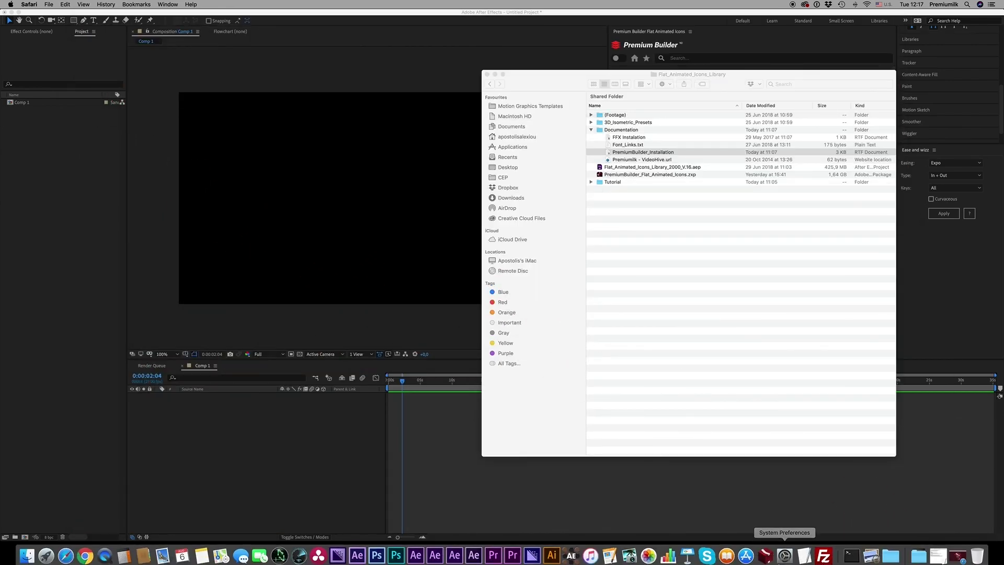
# - Open ZXPInstaller, try to load PremiumBuilder_Flat_Animated_Icons.zxp from the library folder into it, and minimise the installer
pyautogui.click(765, 555)
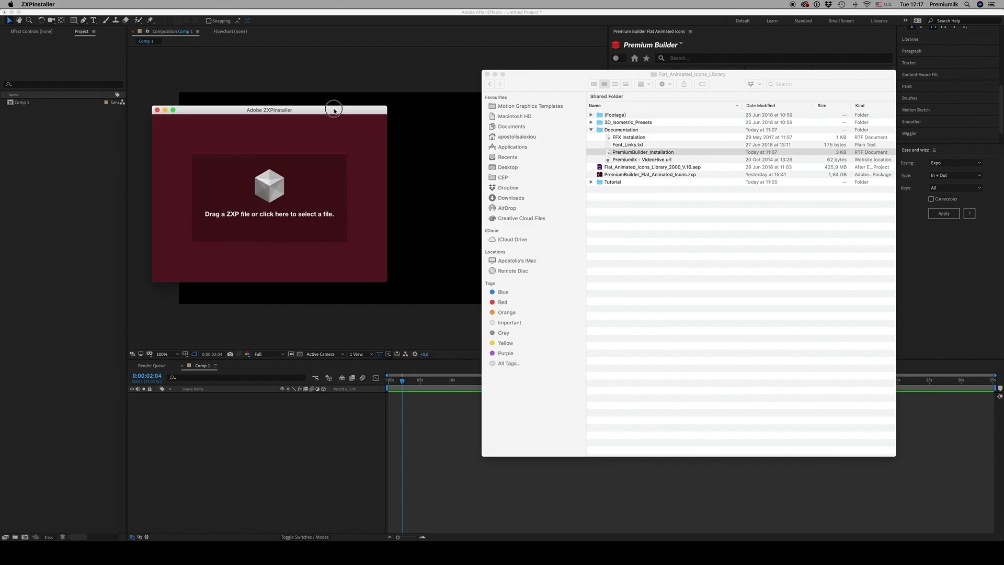
pyautogui.click(652, 178)
pyautogui.click(674, 176)
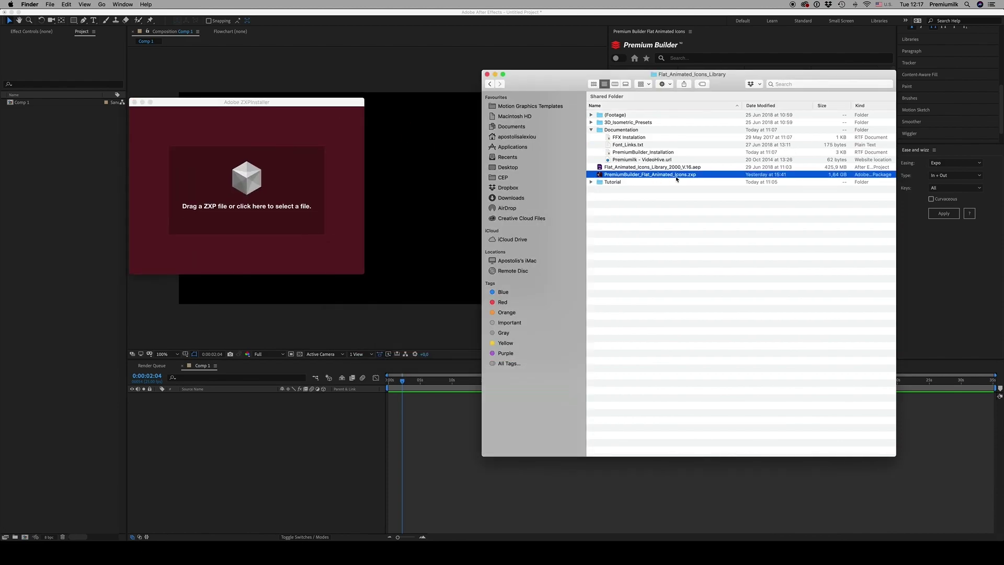
pyautogui.moveTo(561, 197); pyautogui.dragTo(239, 195)
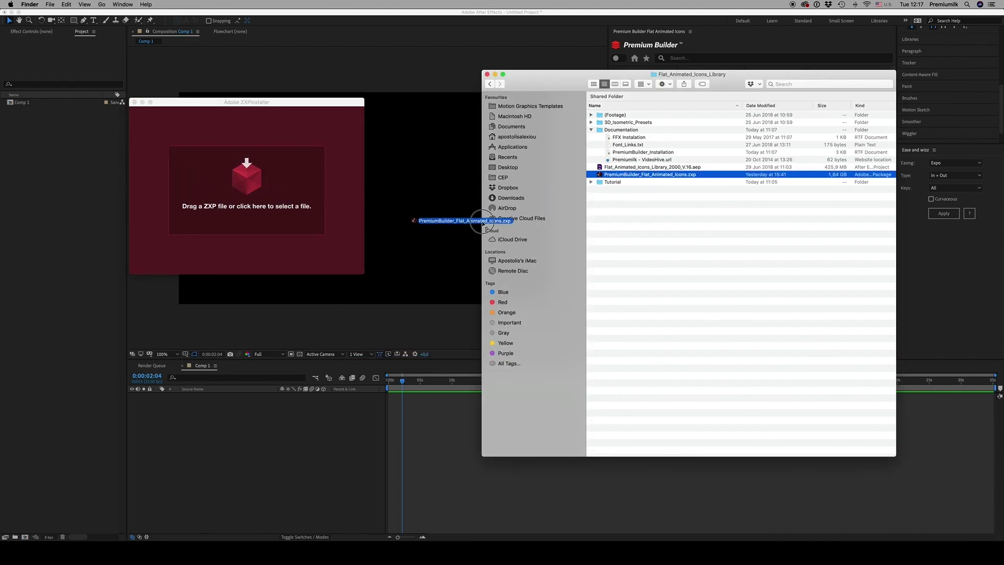
pyautogui.click(143, 102)
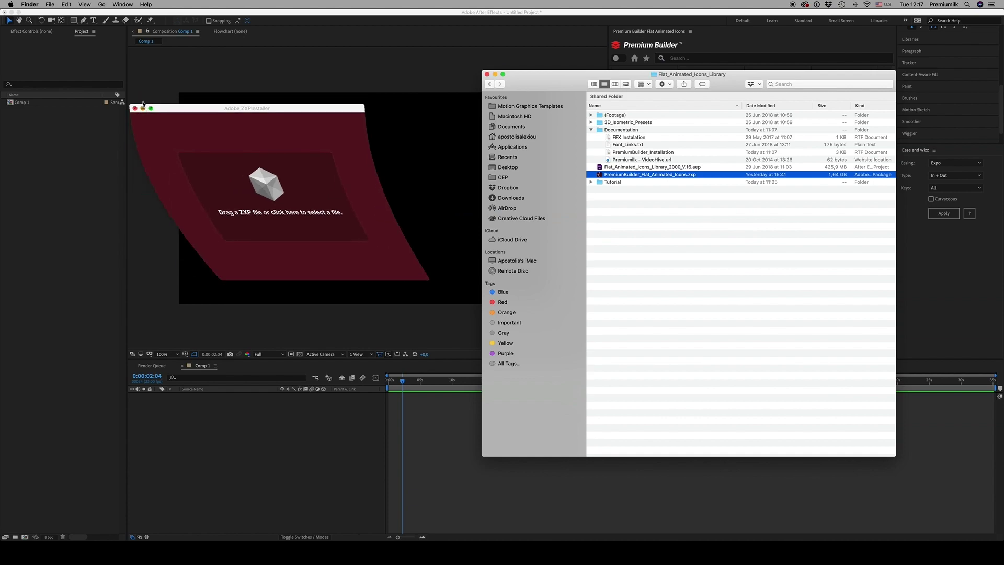
# - Switch to After Effects, and close and reopen the Premium Builder Flat Animated Icons extension
pyautogui.click(308, 75)
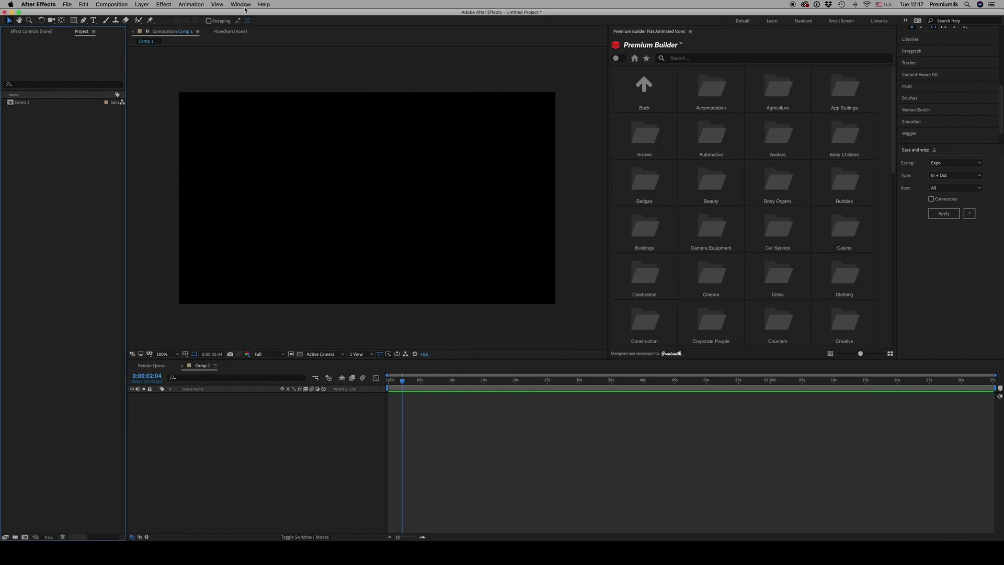
pyautogui.click(239, 5)
pyautogui.moveTo(264, 47)
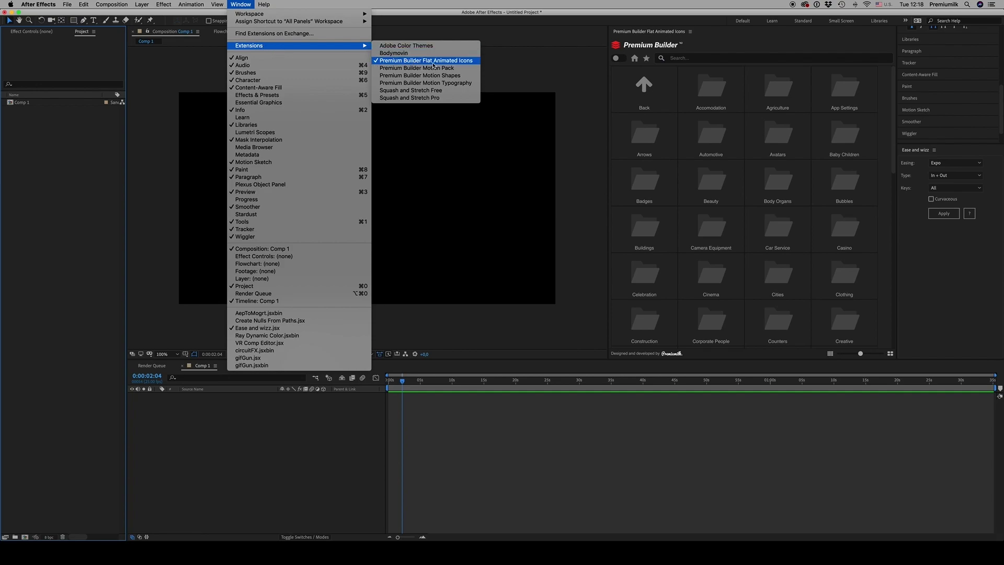
pyautogui.click(432, 61)
pyautogui.click(245, 4)
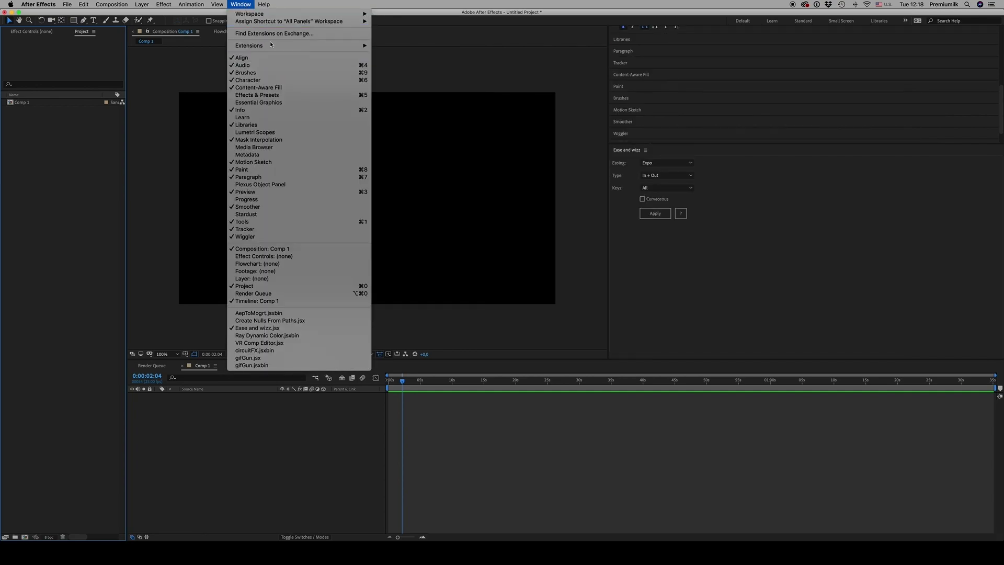
pyautogui.moveTo(270, 46)
pyautogui.click(423, 62)
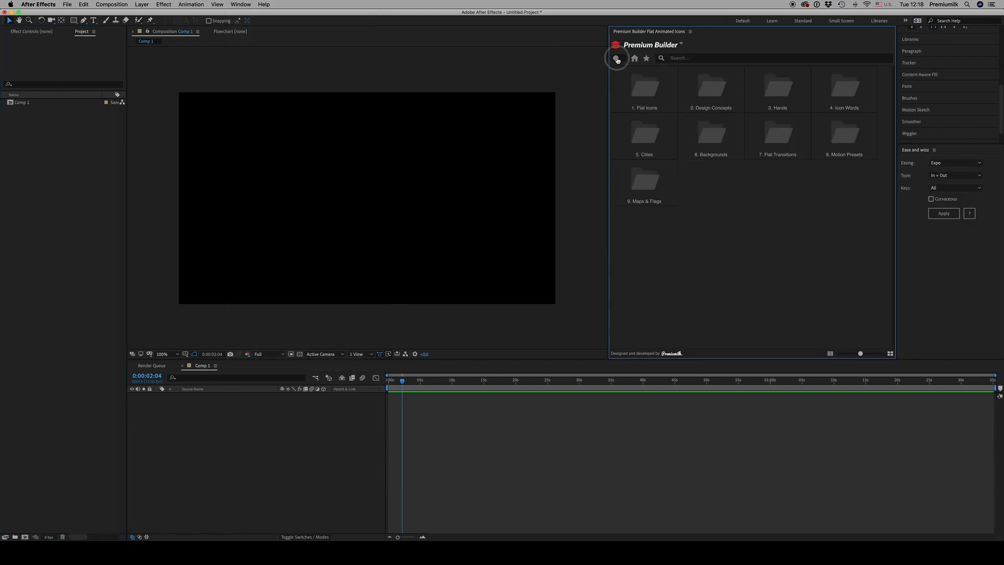
# - Show and hide the extension's category sidebar, and look into the Flat Icons folder and its Accomodation subfolder
pyautogui.click(617, 59)
pyautogui.click(619, 57)
pyautogui.click(649, 88)
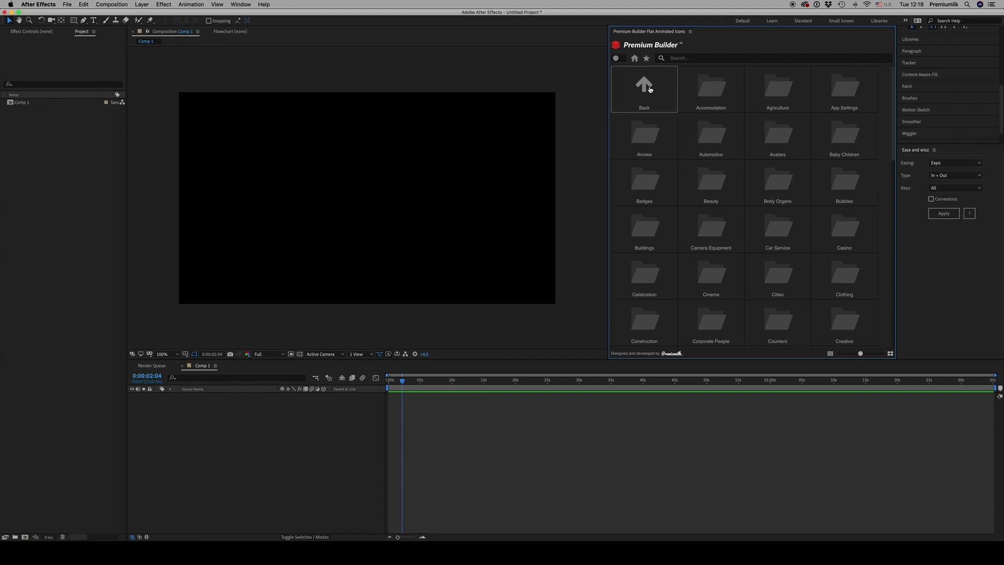
pyautogui.click(714, 89)
pyautogui.click(644, 88)
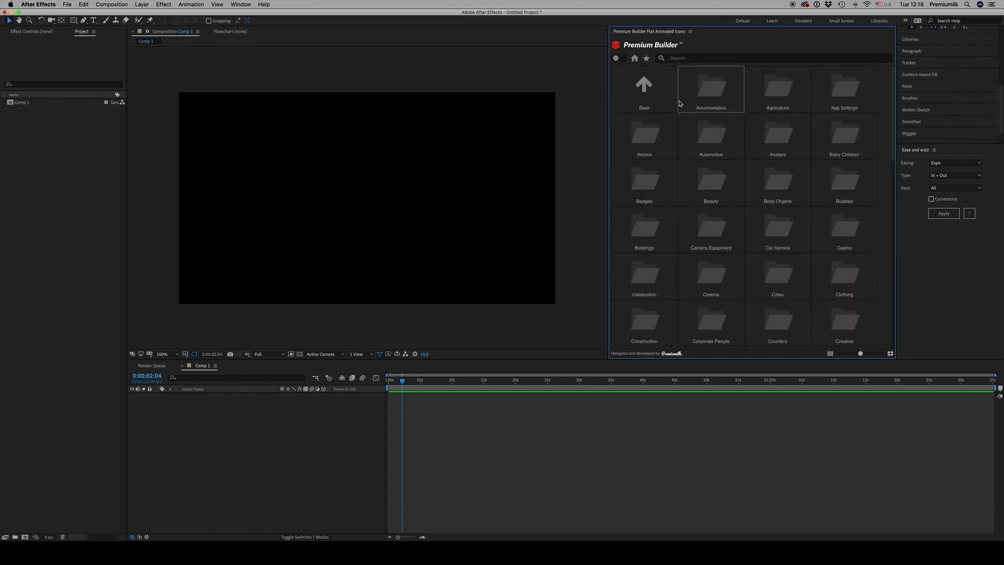
# - Show the category sidebar and browse the Accomodation, Agriculture, Arrows and Avatars categories of Flat Icons
pyautogui.click(621, 59)
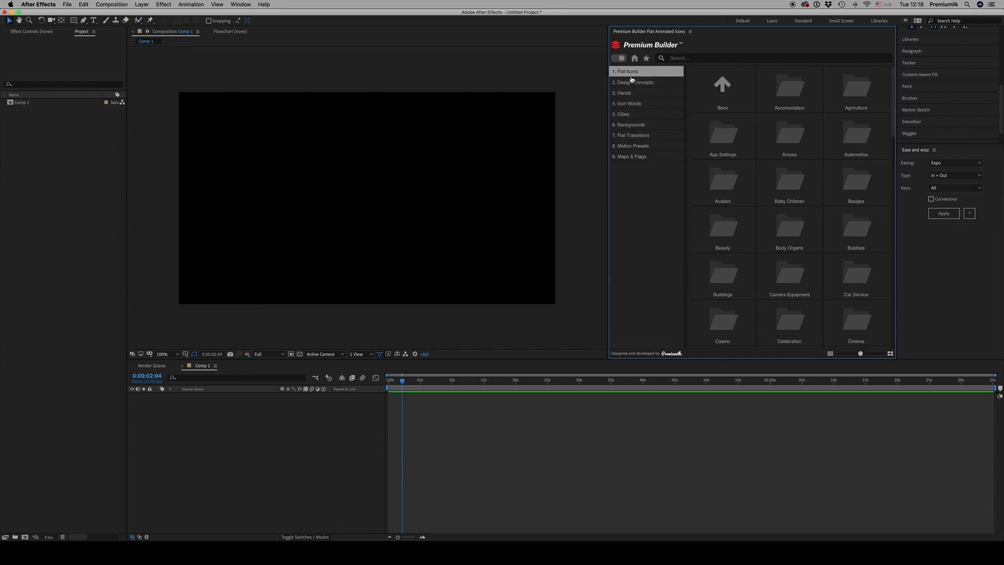
pyautogui.click(635, 75)
pyautogui.click(634, 83)
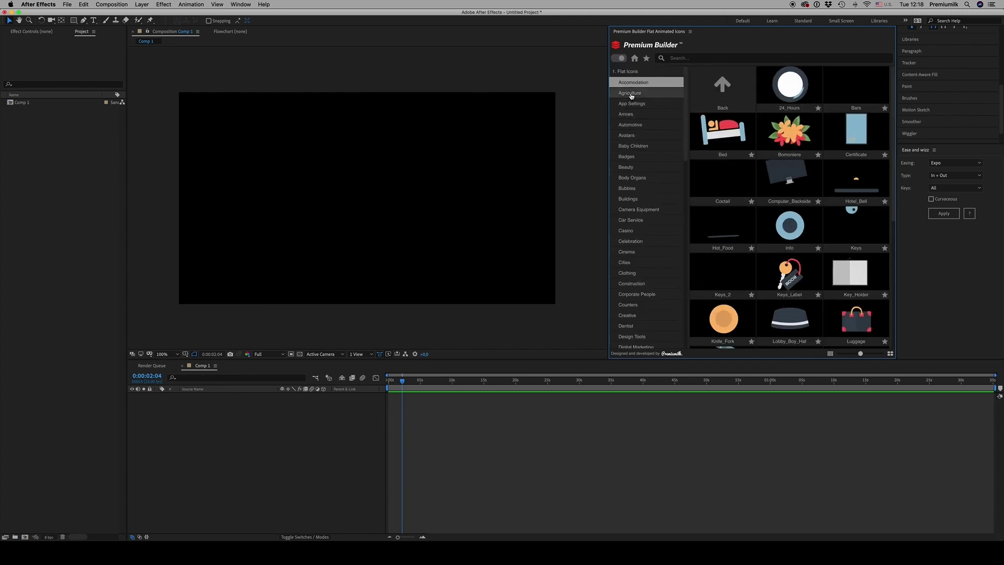
pyautogui.click(634, 92)
pyautogui.click(634, 111)
pyautogui.click(634, 134)
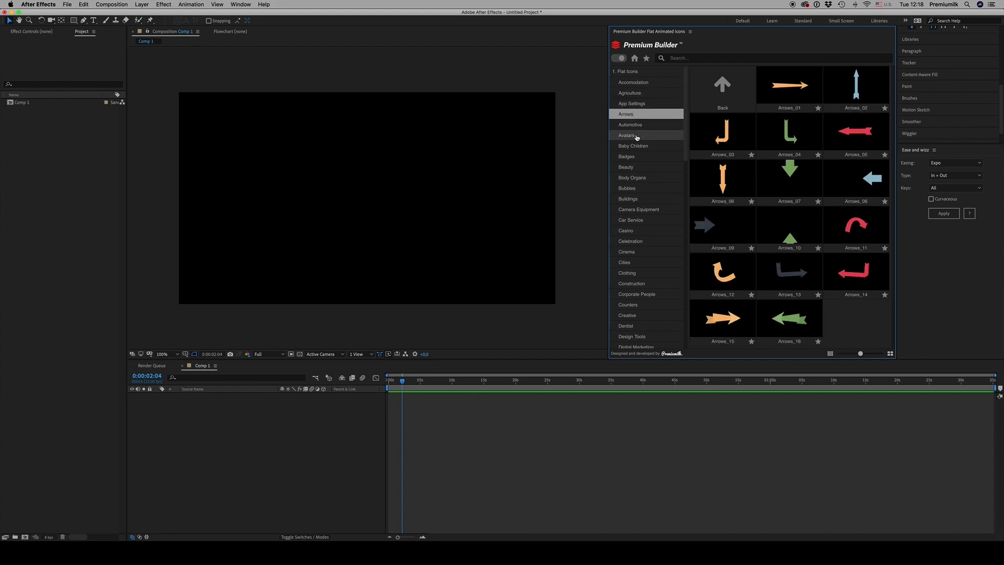
# - Hide and restore the category sidebar, and browse Design Concepts and the General and Text categories of Hands
pyautogui.click(620, 58)
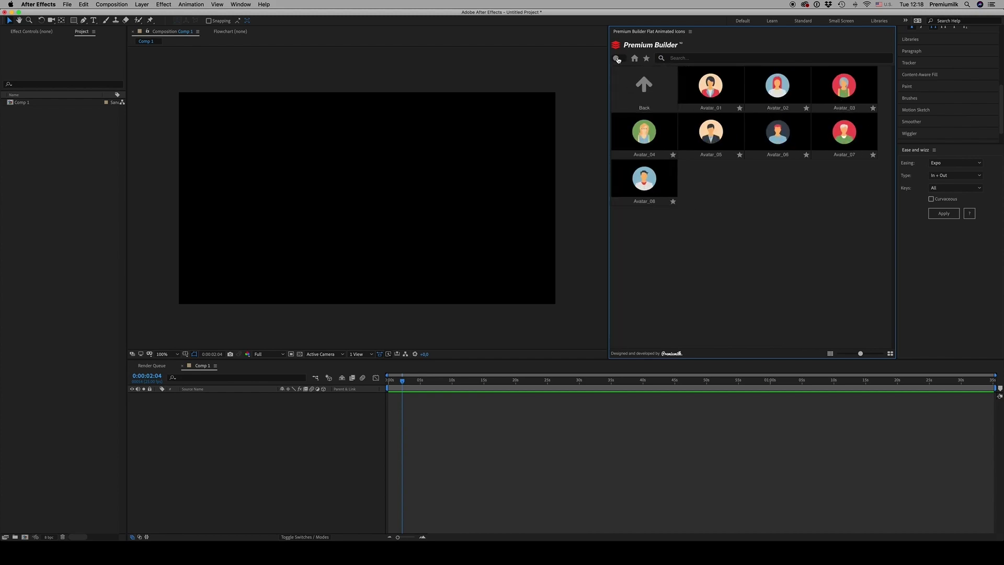
pyautogui.click(618, 59)
pyautogui.click(627, 71)
pyautogui.click(629, 83)
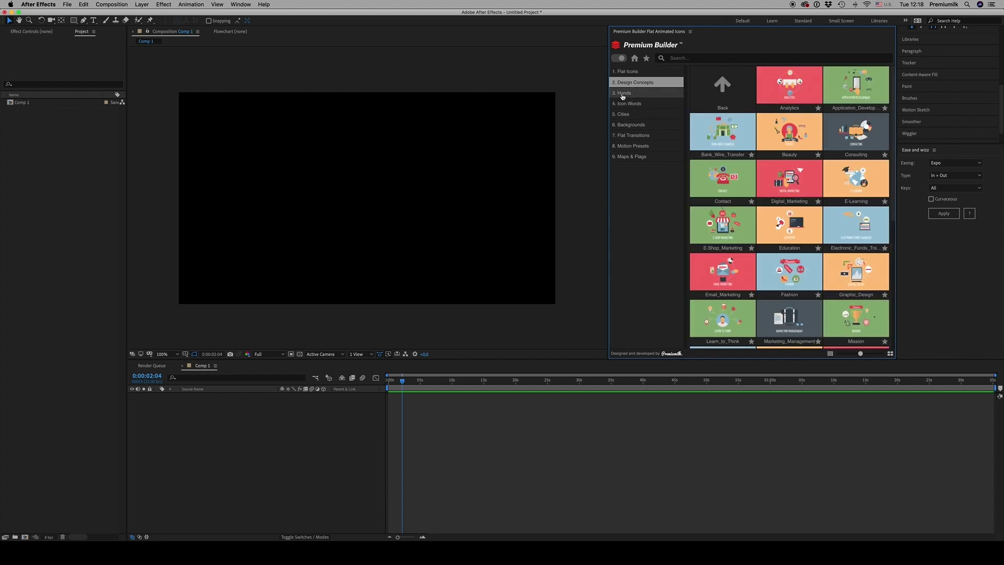
pyautogui.click(623, 94)
pyautogui.click(636, 118)
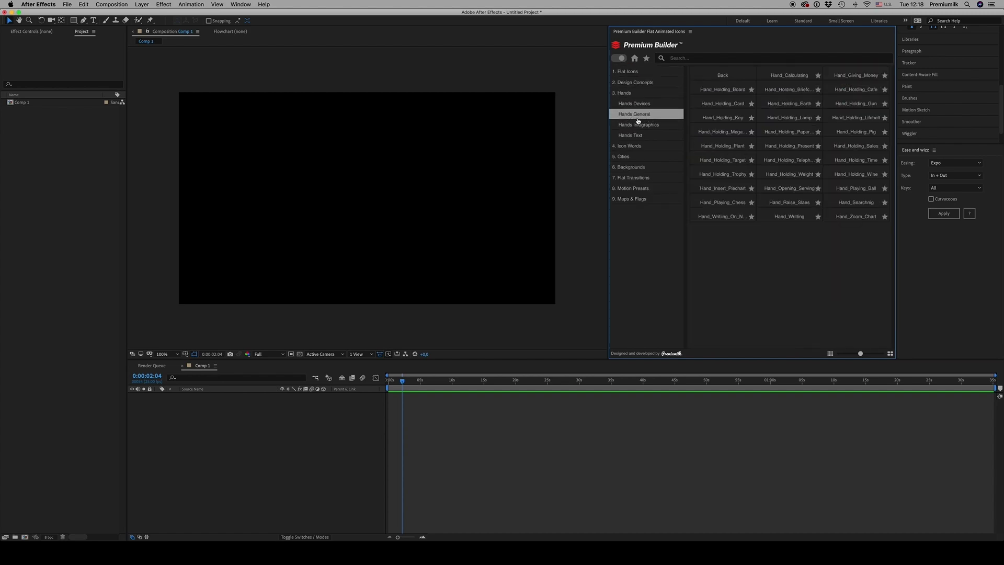
pyautogui.click(633, 135)
pyautogui.click(624, 94)
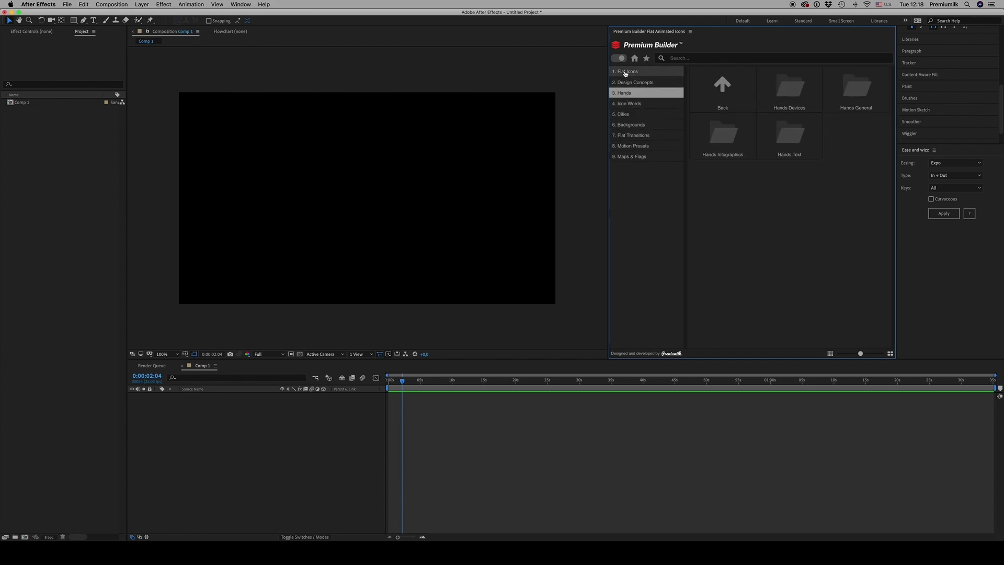
# - Import the Cinema_3D_Glasses icon from the Cinema category of Flat Icons, and preview its animation from the beginning
pyautogui.click(625, 73)
pyautogui.click(633, 82)
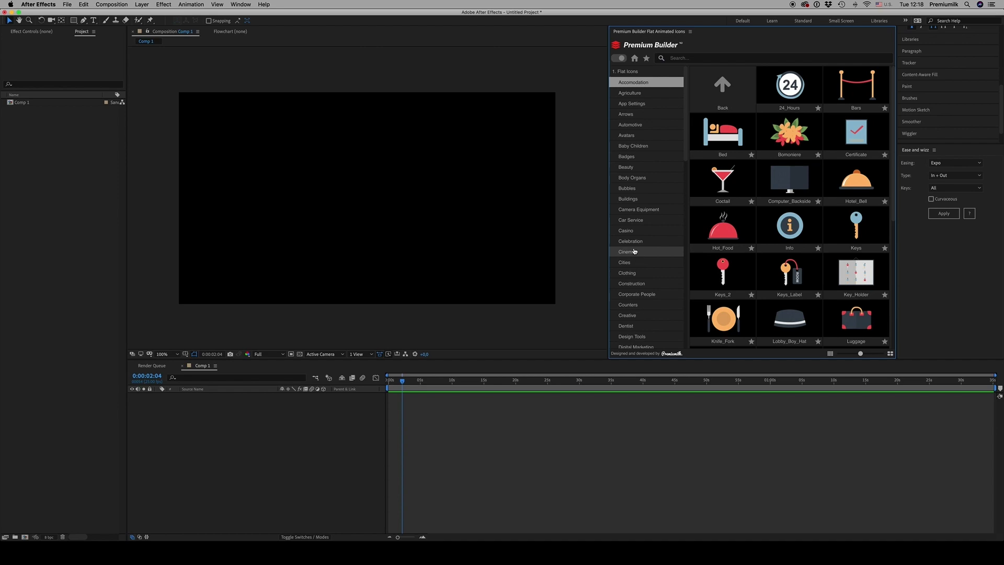
pyautogui.click(639, 252)
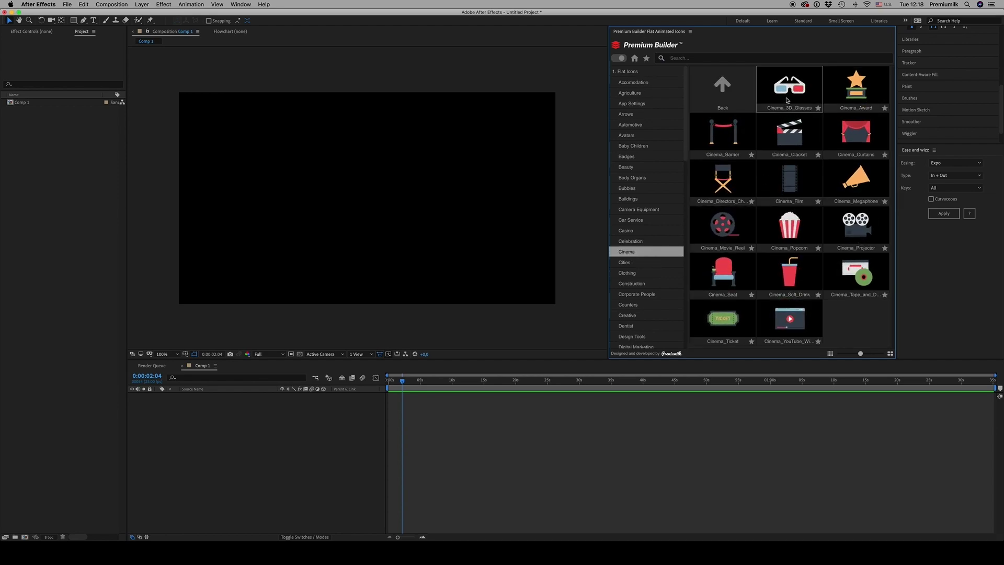
pyautogui.moveTo(502, 382); pyautogui.dragTo(415, 402)
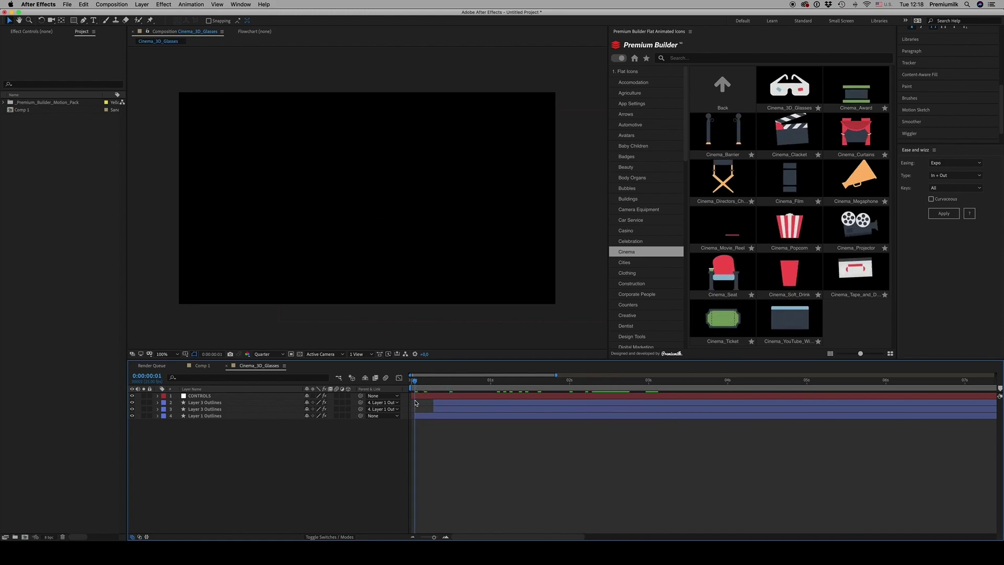
pyautogui.press('space')
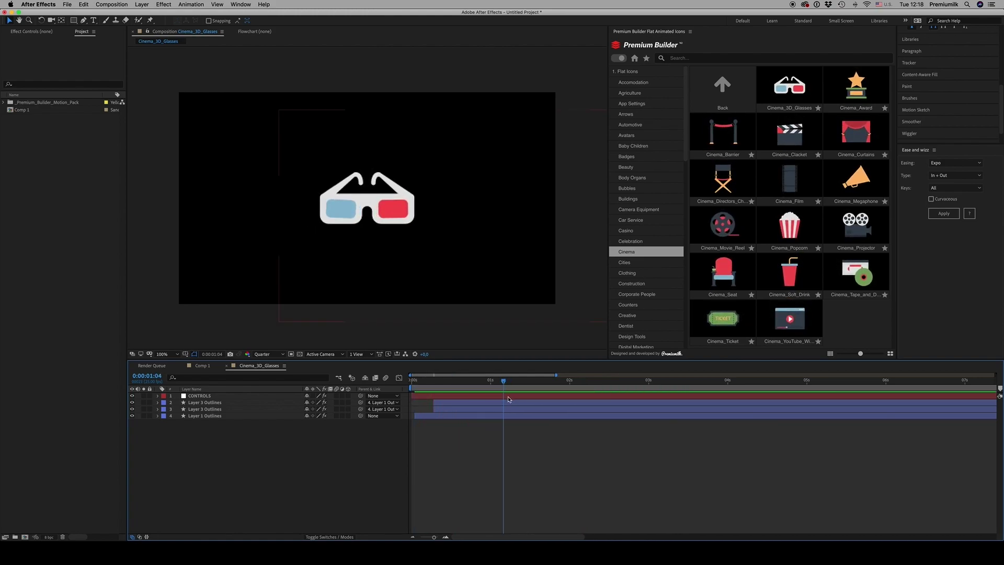
# - Show the effect controls of the icon's CONTROLS layer, and return to Comp 1 with the playhead at 0:00:00:00
pyautogui.click(506, 397)
pyautogui.click(52, 32)
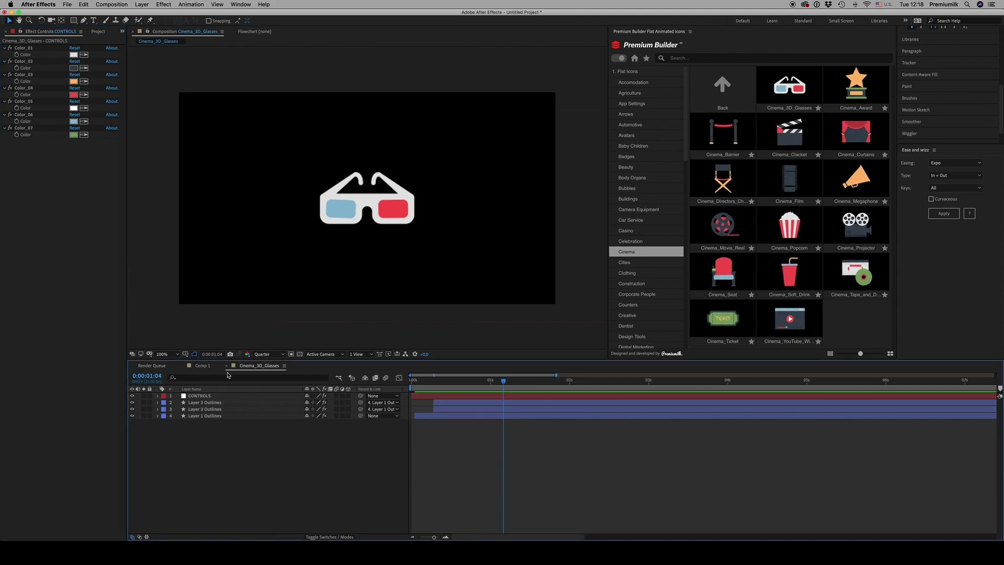
pyautogui.click(209, 369)
pyautogui.moveTo(397, 381); pyautogui.dragTo(343, 384)
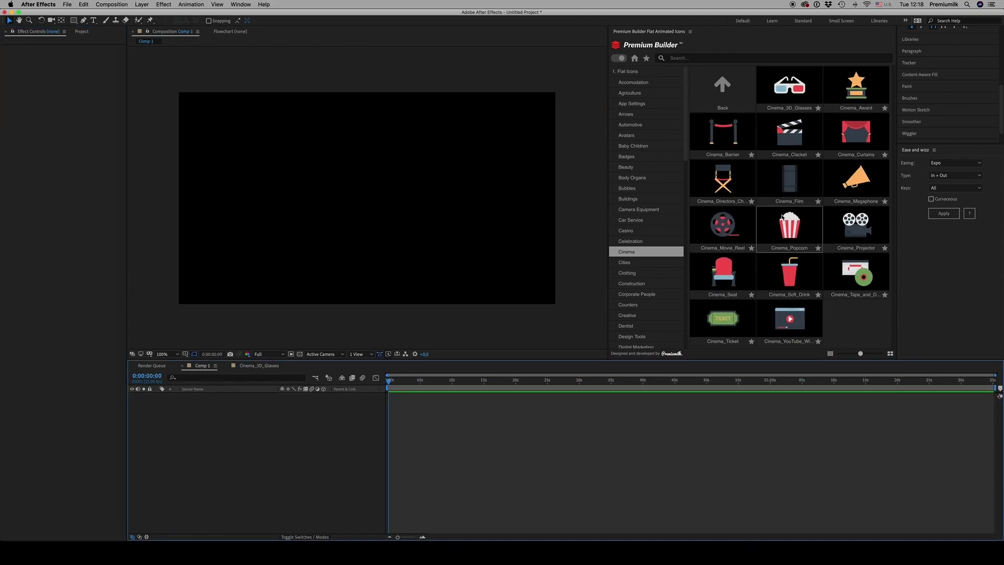
# - Browse the Patterns and Stories categories of Backgrounds and the 1 Colour category of Flat Transitions
pyautogui.click(620, 77)
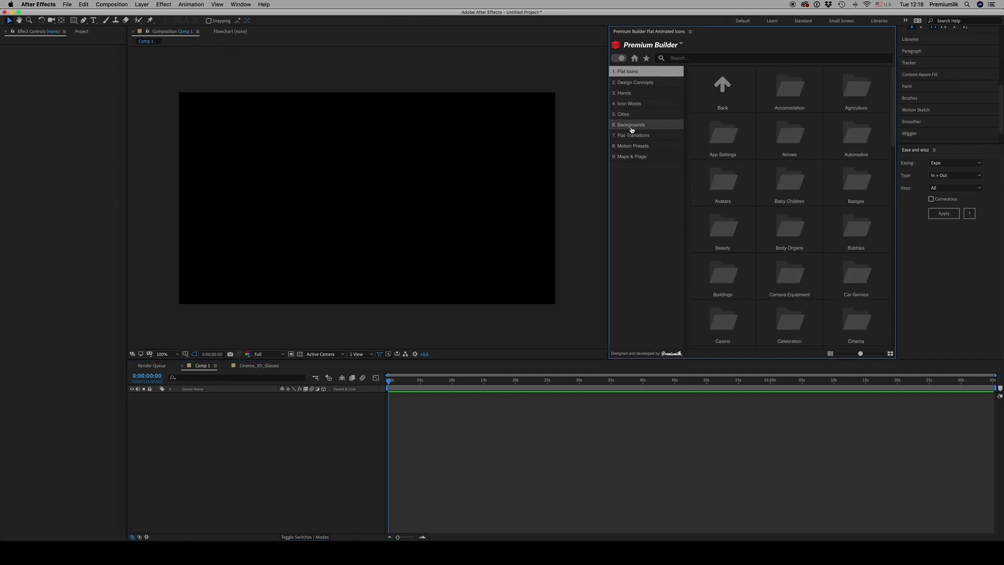
pyautogui.click(632, 127)
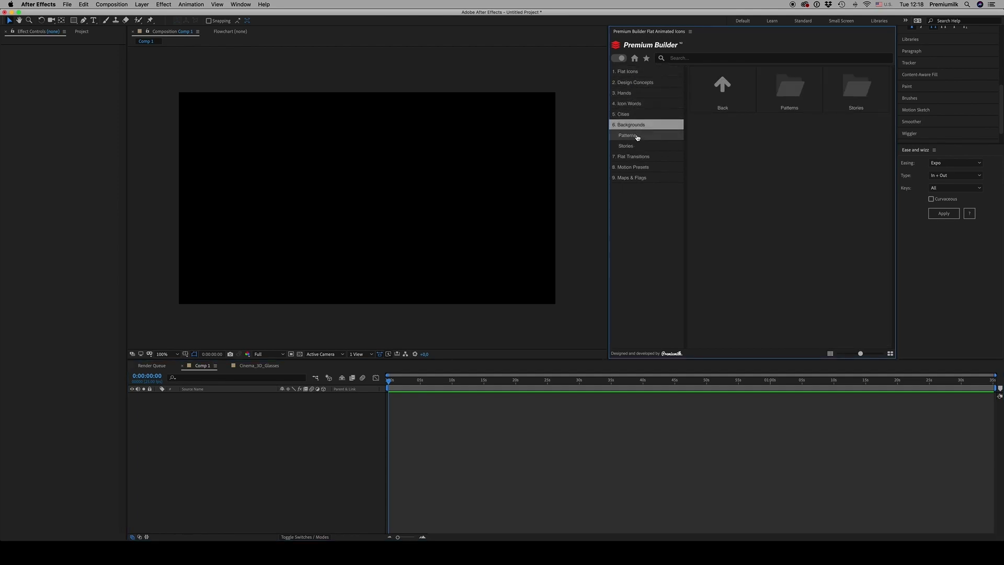
pyautogui.click(636, 136)
pyautogui.click(628, 148)
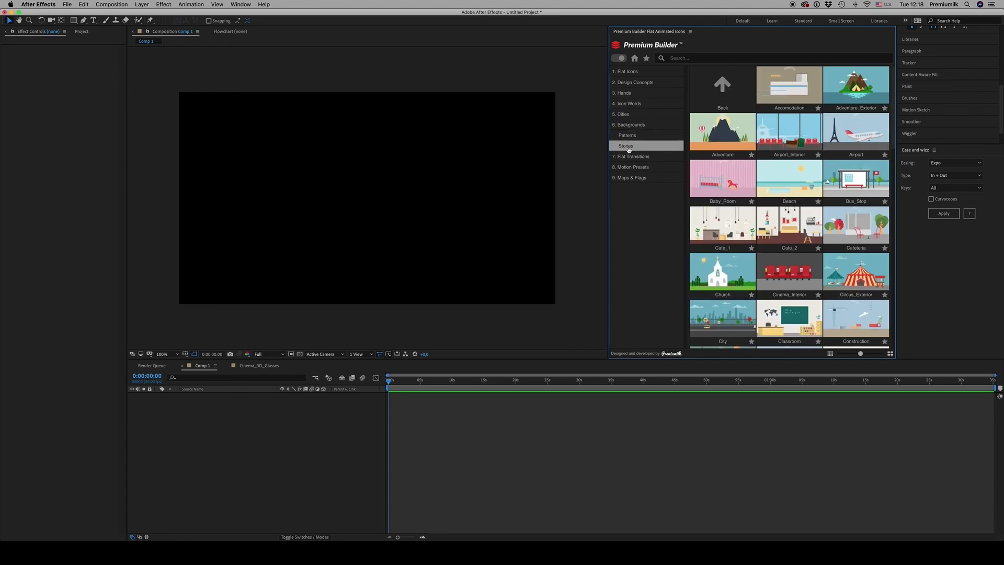
pyautogui.click(633, 157)
pyautogui.click(636, 167)
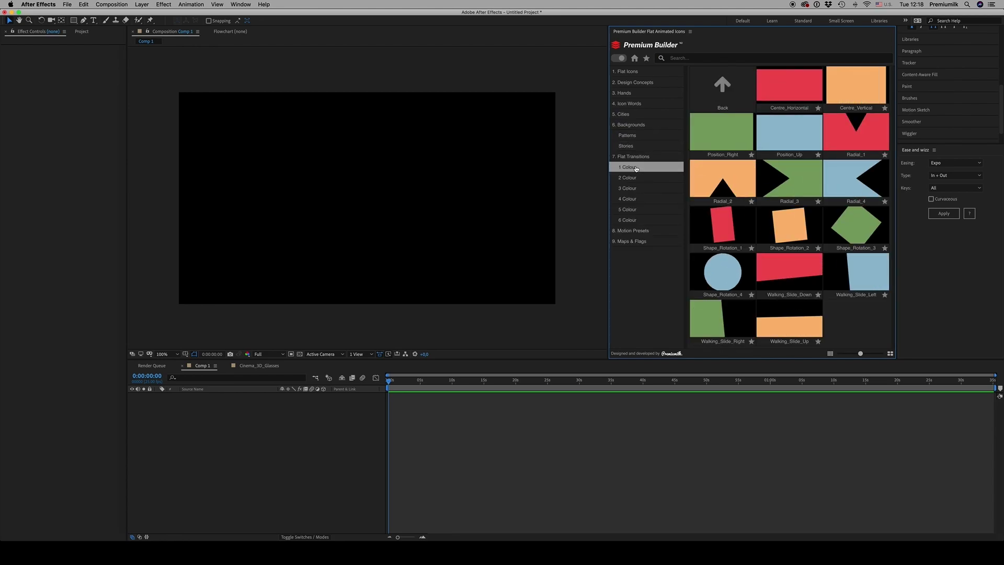
# - Add the Position_Right transition to the start of Comp 1 and preview its animation
pyautogui.moveTo(722, 134); pyautogui.dragTo(466, 403)
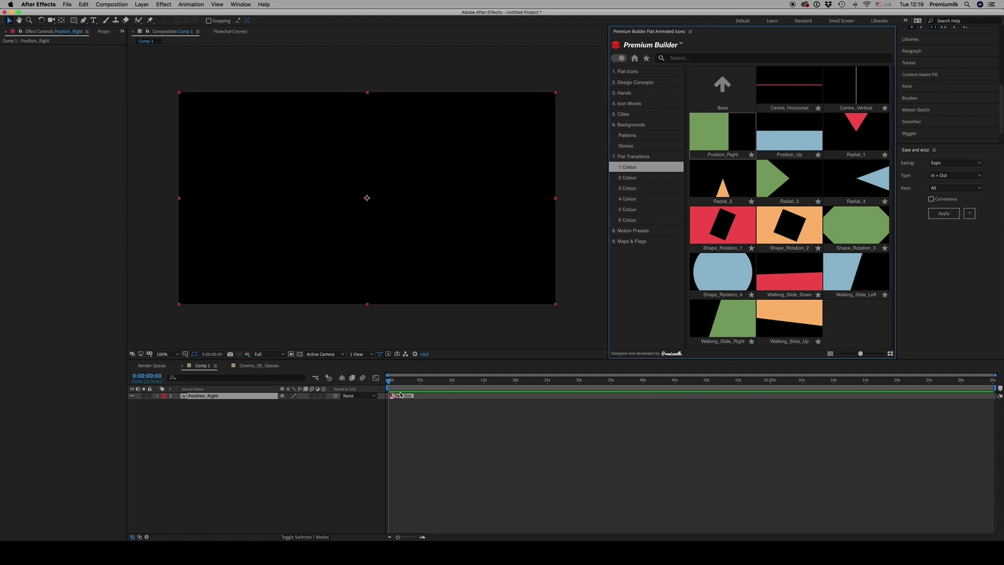
pyautogui.scroll(8, 400, 395)
pyautogui.click(411, 428)
pyautogui.press('space')
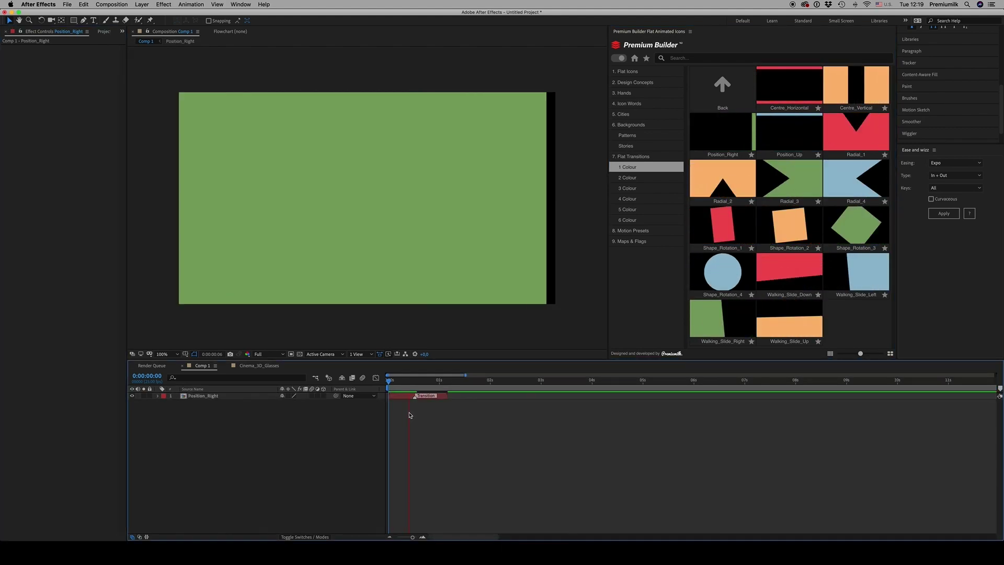
pyautogui.click(405, 399)
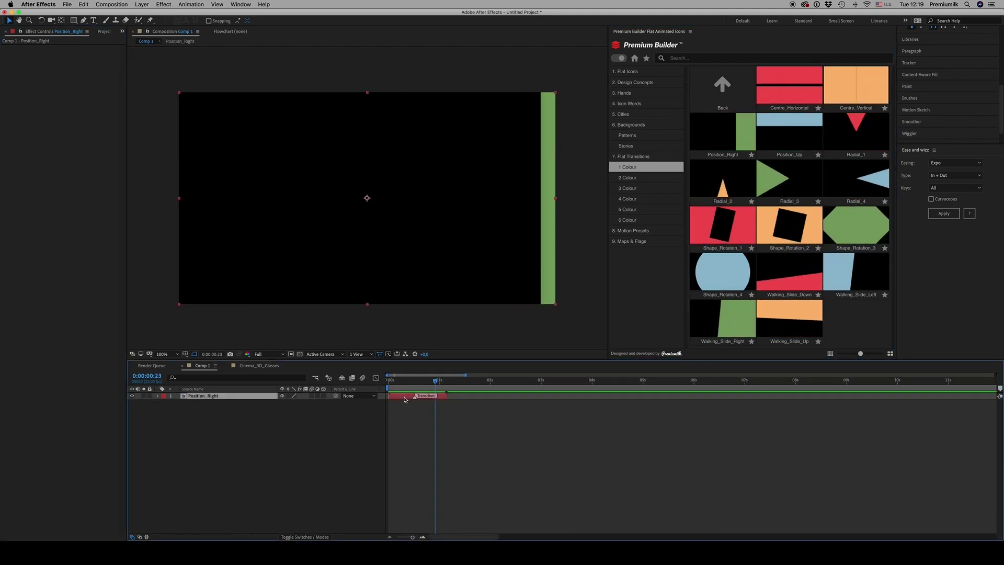
# - Move the playhead to 0:00:00:12 on the Position_Right transition and open its composition
pyautogui.click(110, 32)
pyautogui.click(33, 32)
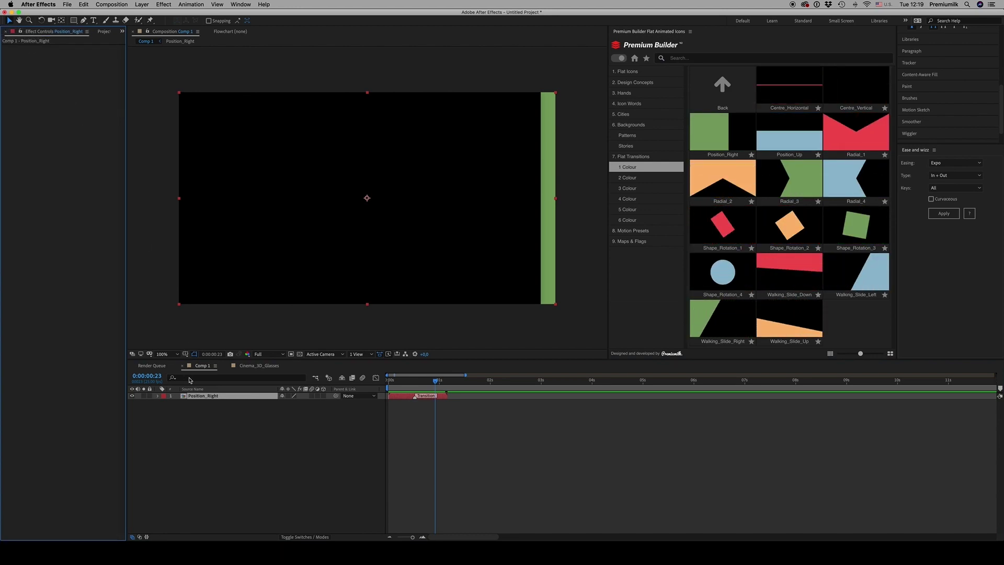
pyautogui.click(269, 410)
pyautogui.moveTo(400, 381); pyautogui.dragTo(413, 381)
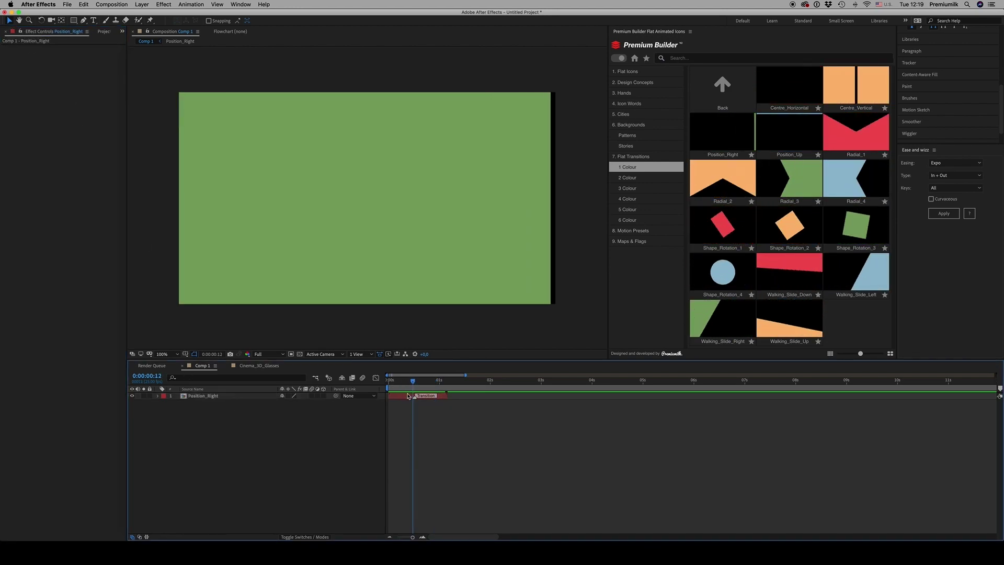
pyautogui.click(407, 398)
pyautogui.doubleClick(407, 396)
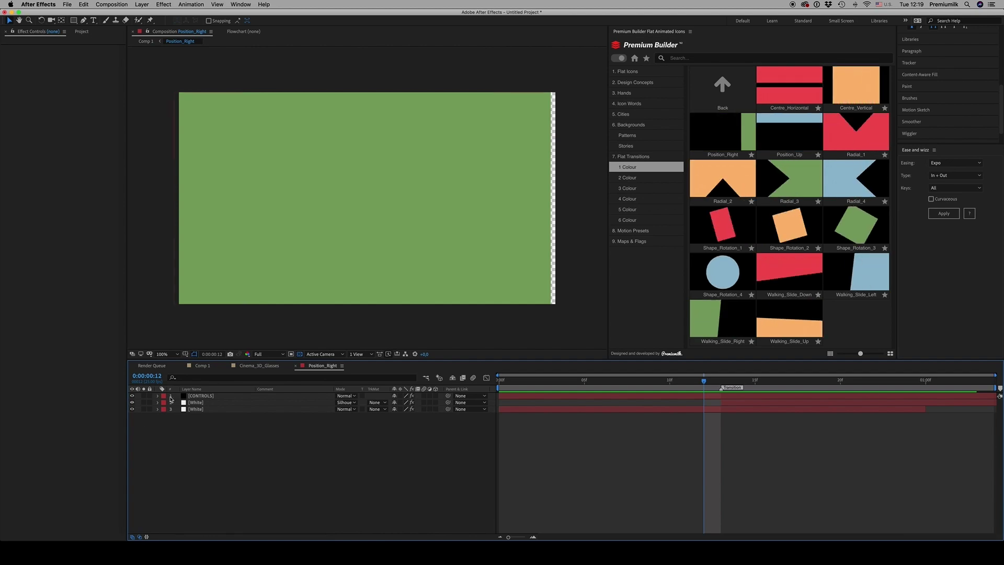
# - Try red (FF0000) for Color_03 on the CONTROLS layer, cancel the change, and close the Position_Right composition
pyautogui.click(201, 396)
pyautogui.click(505, 434)
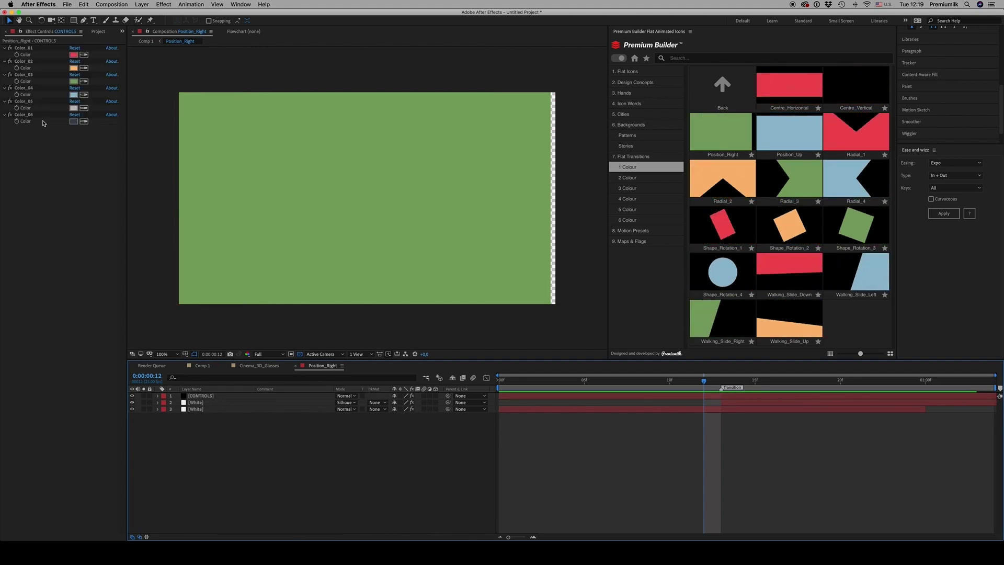
pyautogui.click(74, 82)
pyautogui.moveTo(283, 365); pyautogui.dragTo(274, 344)
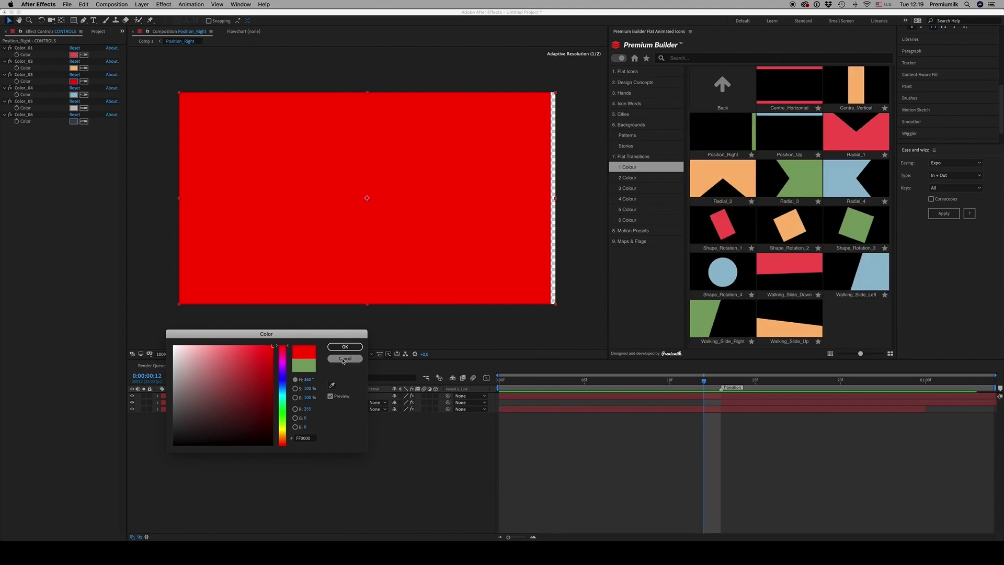
pyautogui.click(342, 359)
pyautogui.click(226, 366)
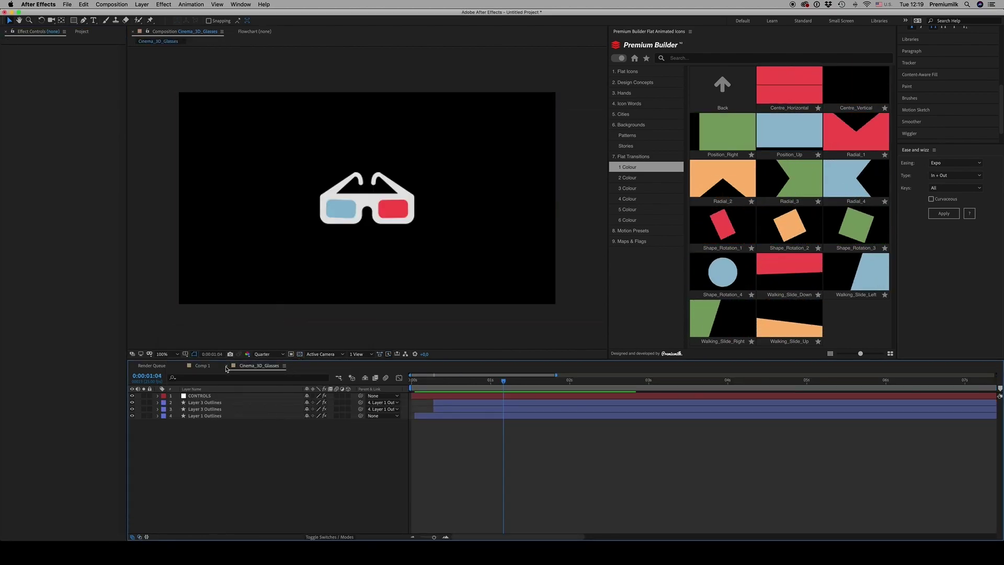
# - Browse the Backgrounds category and the Bounce category of Motion Presets
pyautogui.click(633, 157)
pyautogui.click(626, 125)
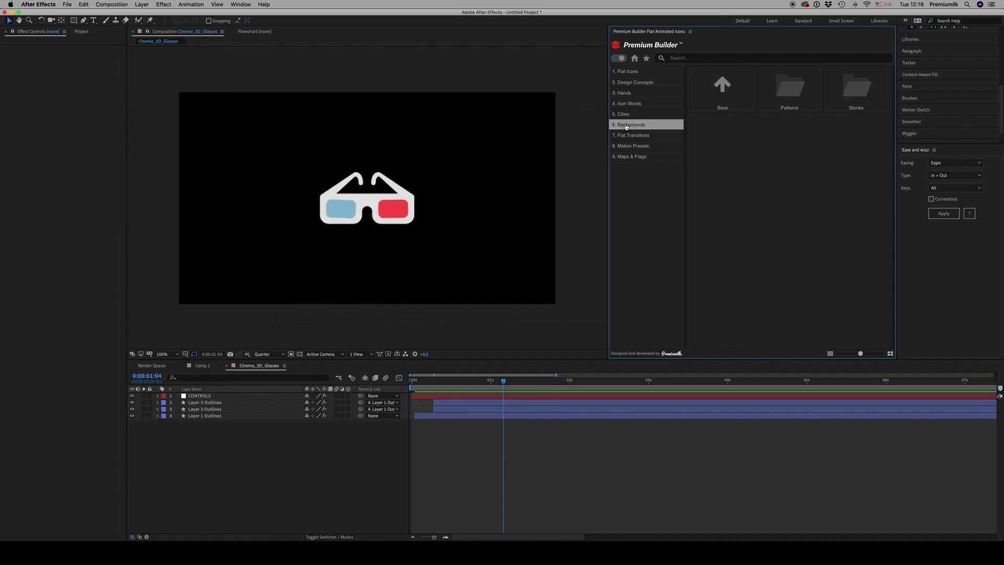
pyautogui.click(632, 146)
pyautogui.click(632, 157)
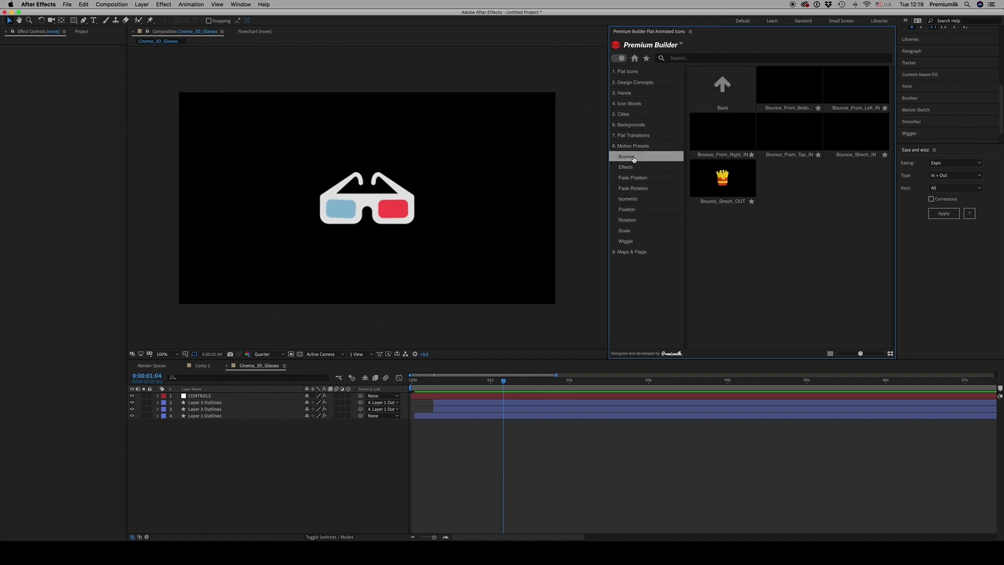
# - Return to Comp 1 and delete the Position_Right layer
pyautogui.click(203, 366)
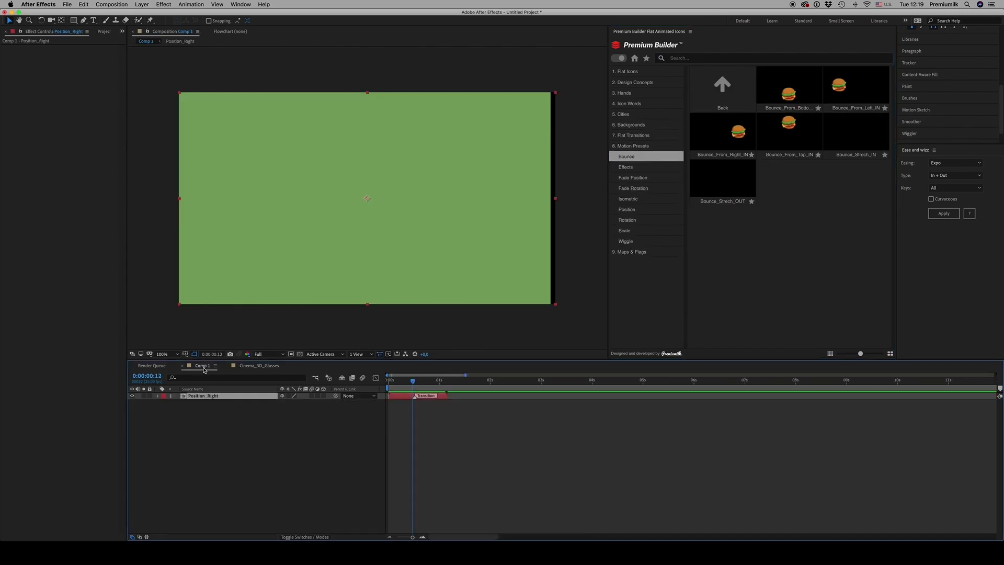
pyautogui.press('Delete')
# - Import the Casino_Joystick icon from the Casino category of Flat Icons into Comp 1, and return the playhead to 0:00:00:00
pyautogui.click(627, 71)
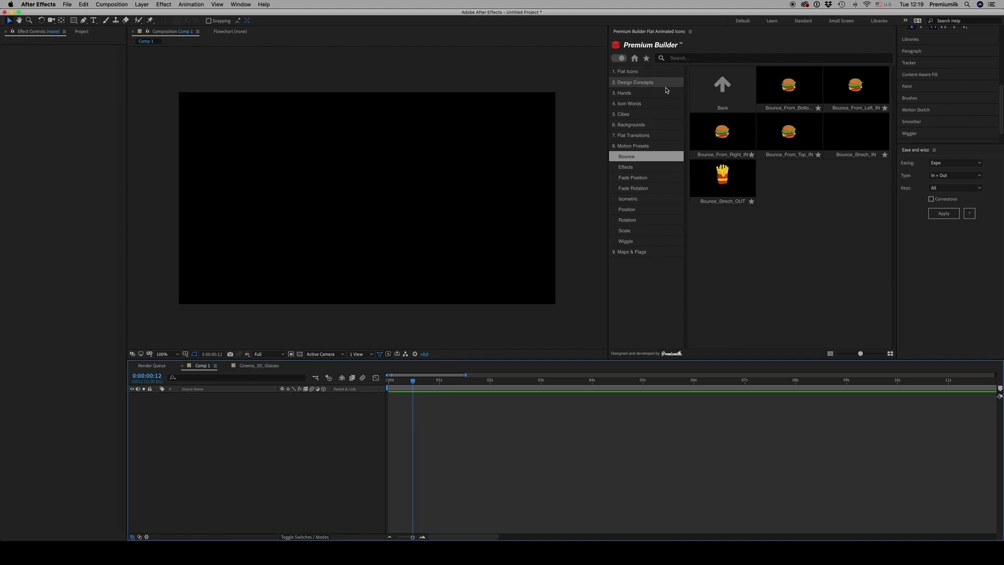
pyautogui.click(630, 157)
pyautogui.click(630, 199)
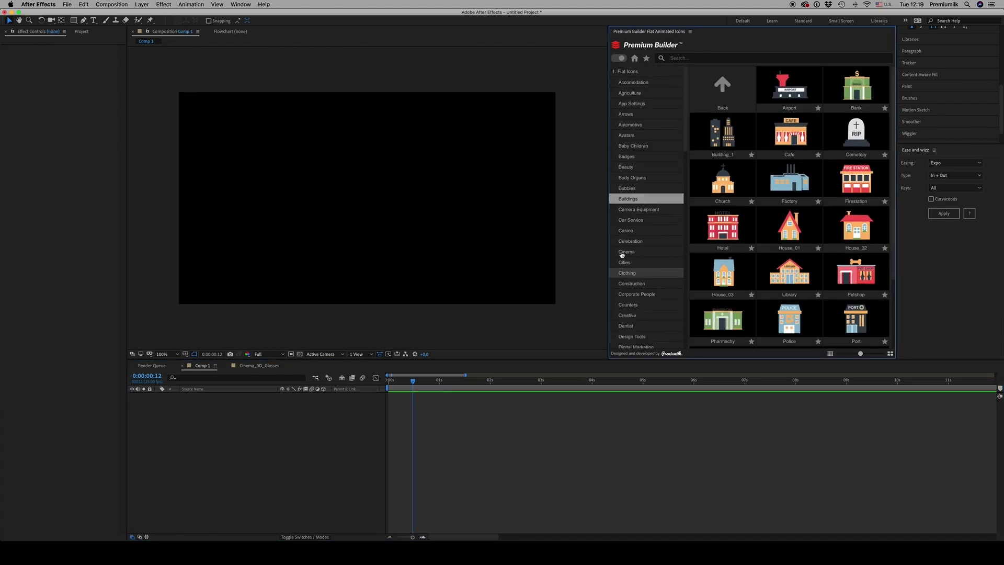
pyautogui.click(627, 231)
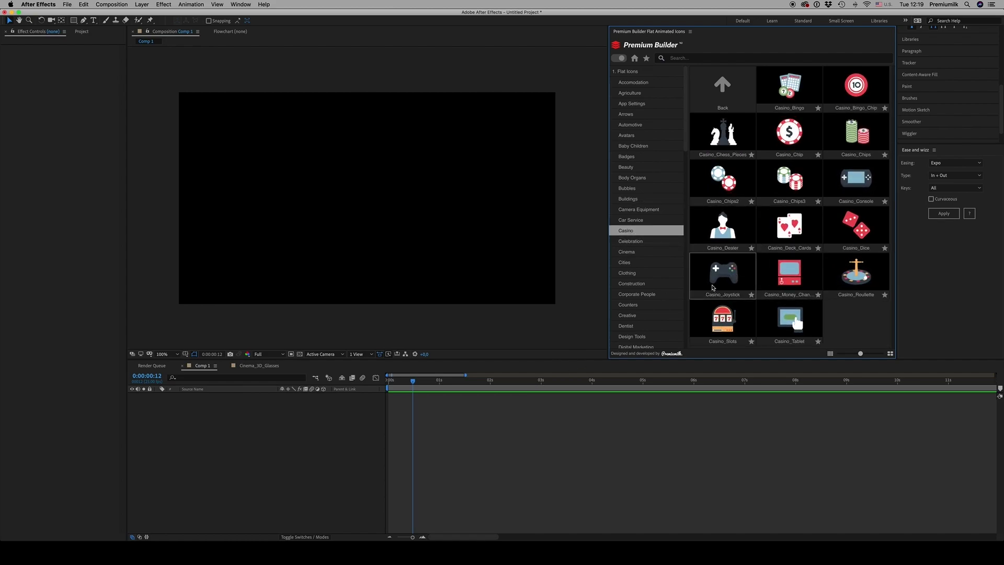
pyautogui.click(712, 286)
pyautogui.moveTo(491, 397); pyautogui.dragTo(456, 383)
pyautogui.click(466, 427)
pyautogui.click(449, 396)
pyautogui.moveTo(396, 386); pyautogui.dragTo(386, 388)
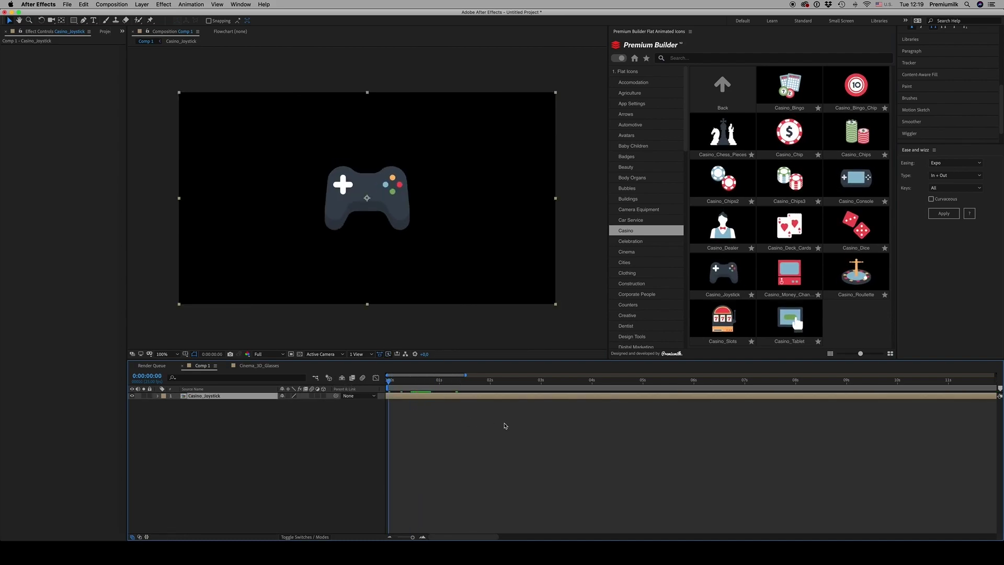
pyautogui.click(505, 426)
# - Apply the Bounce_From_Top_IN motion preset to the Casino_Joystick layer and preview the animation
pyautogui.click(636, 72)
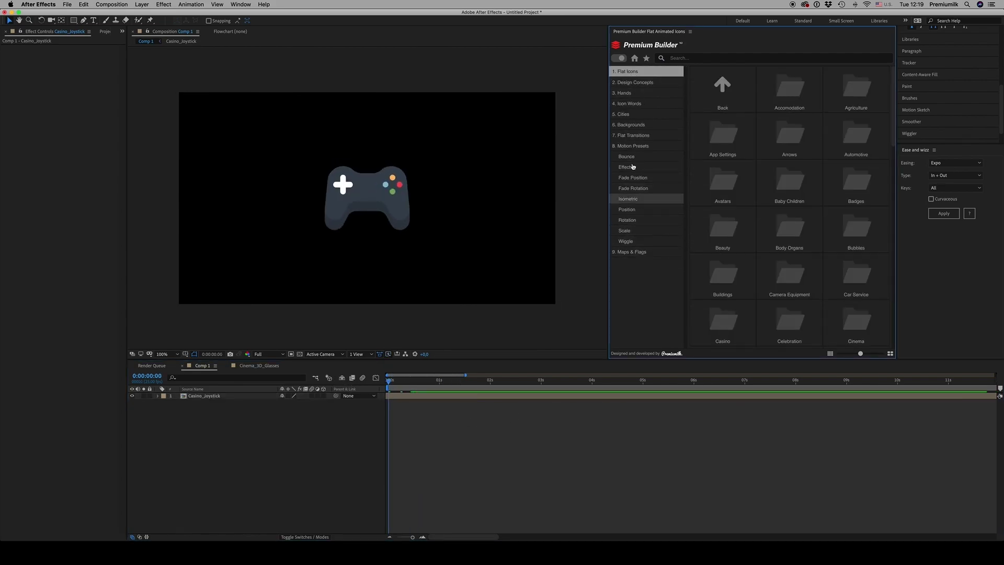
pyautogui.click(632, 146)
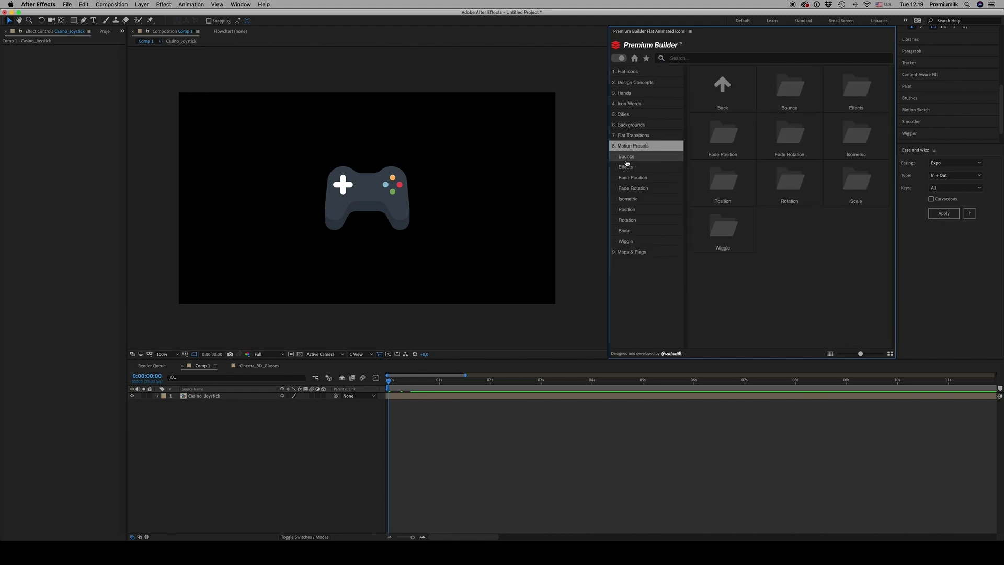
pyautogui.click(627, 156)
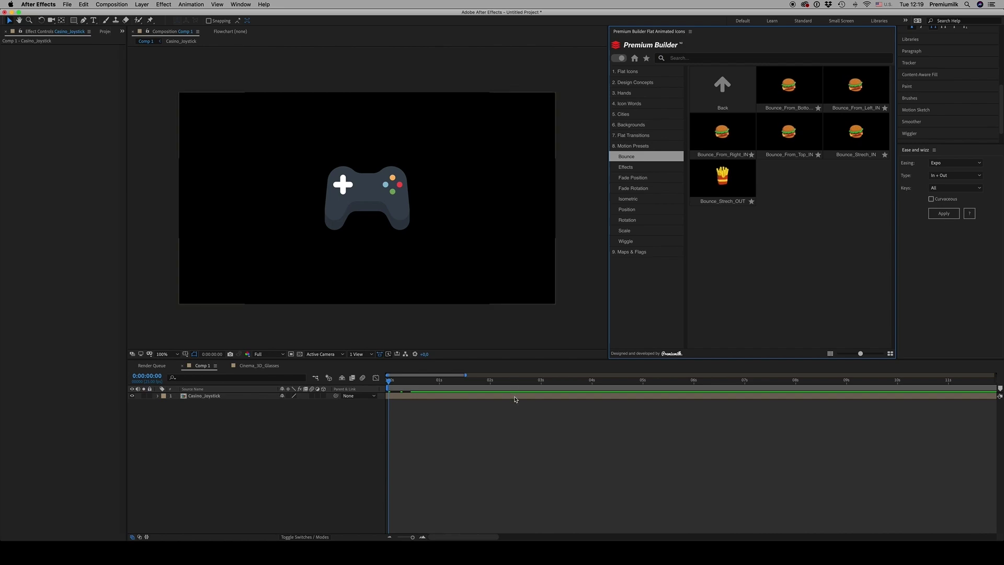
pyautogui.click(515, 397)
pyautogui.doubleClick(779, 140)
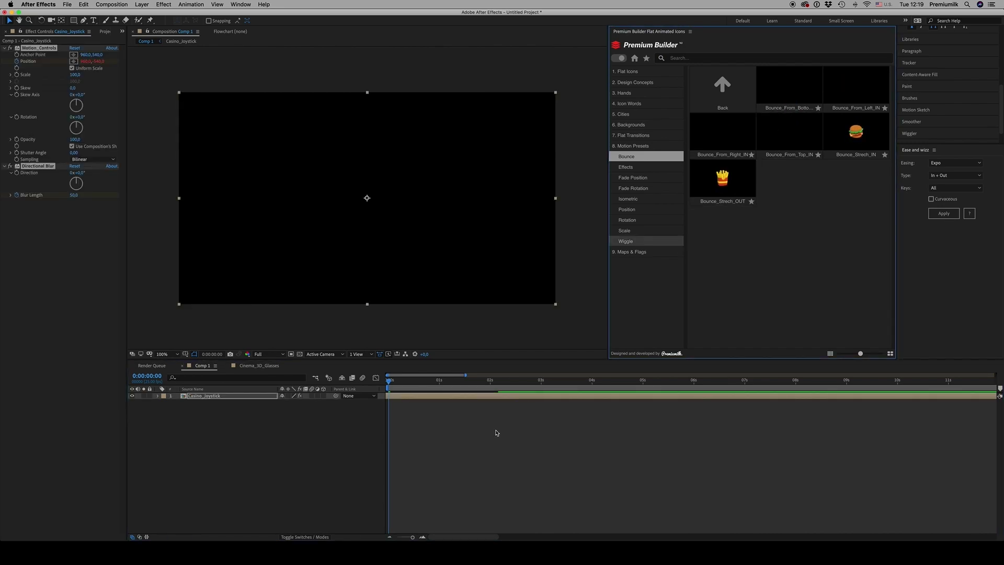
pyautogui.click(473, 438)
pyautogui.press('space')
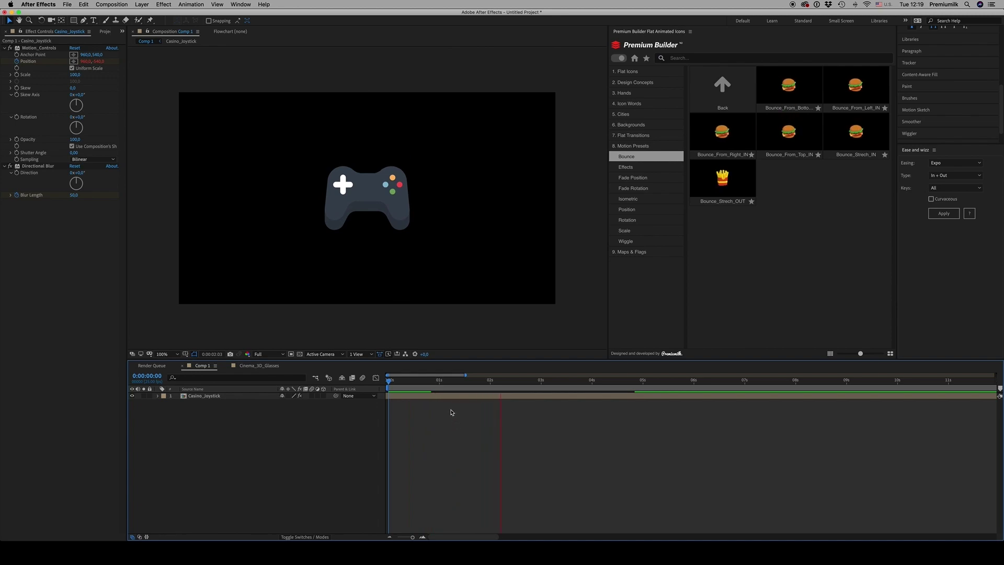
# - Collapse the Motion_Controls and Directional Blur effects of the Casino_Joystick layer, and replay the animation from 0:00:00:00
pyautogui.click(428, 397)
pyautogui.click(4, 49)
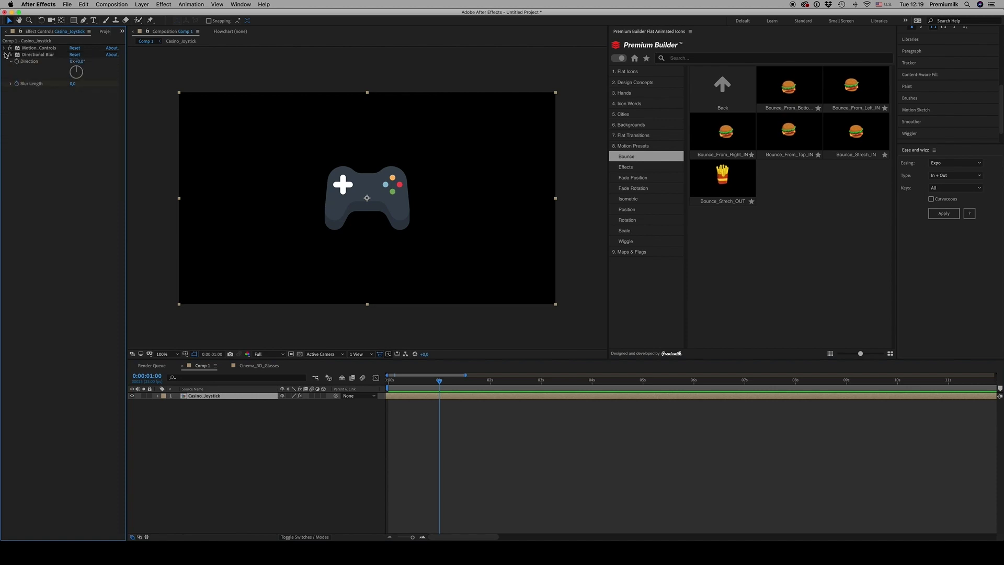
pyautogui.click(428, 402)
pyautogui.moveTo(438, 381); pyautogui.dragTo(322, 379)
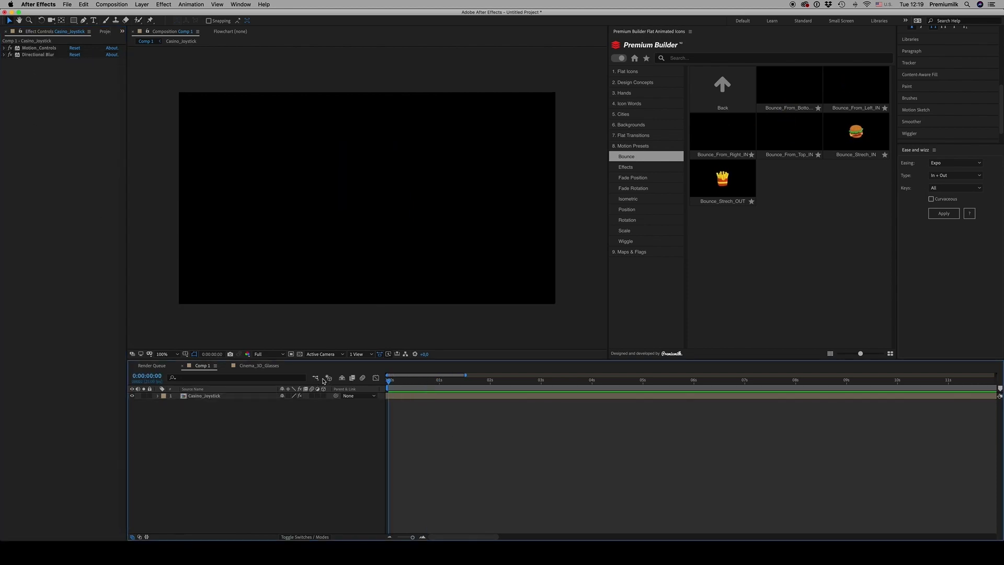
pyautogui.press('space')
# - Browse Motion Presets, Maps & Flags and Flat Icons, and return to the library home with the category sidebar hidden
pyautogui.click(628, 148)
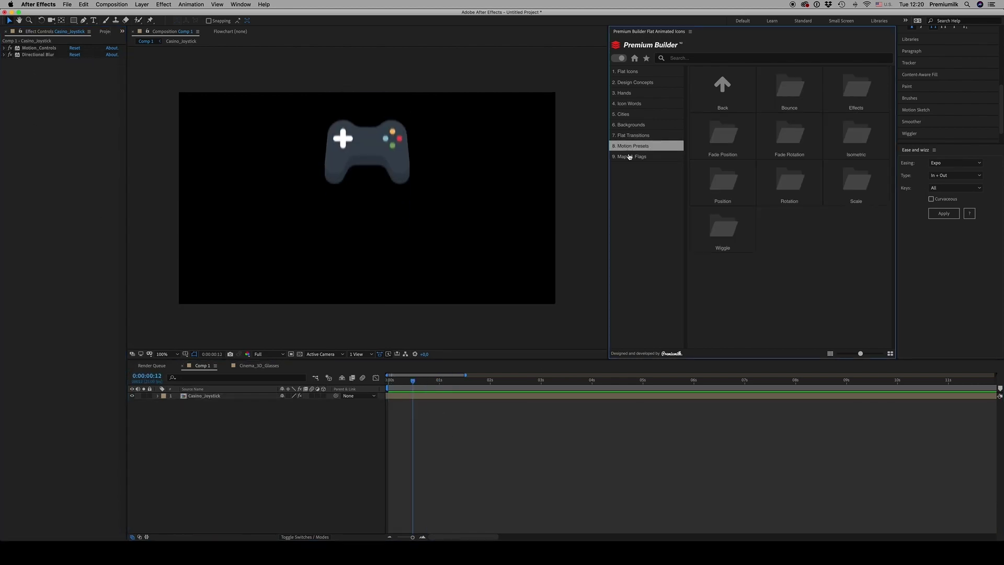
pyautogui.click(630, 159)
pyautogui.click(626, 71)
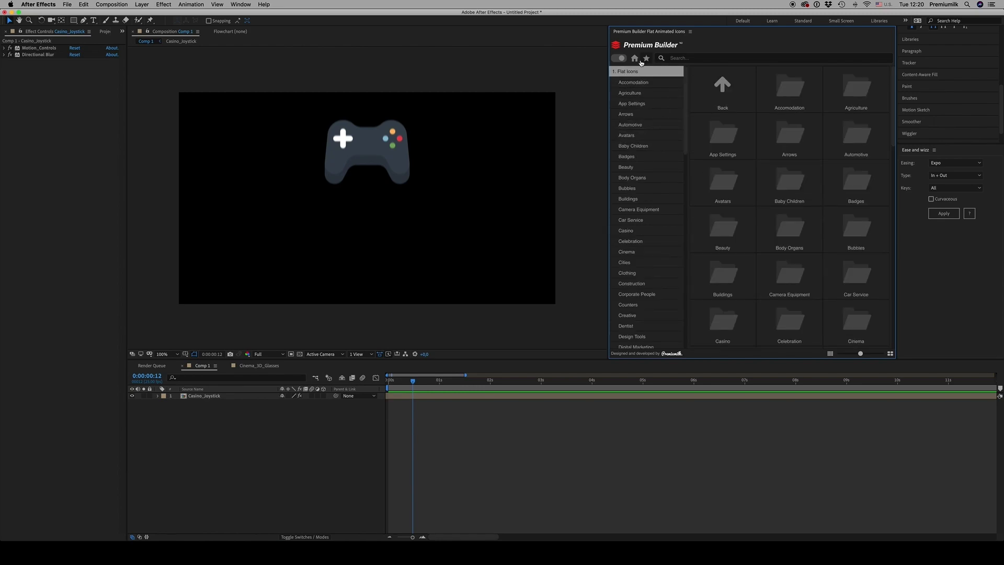
pyautogui.click(638, 59)
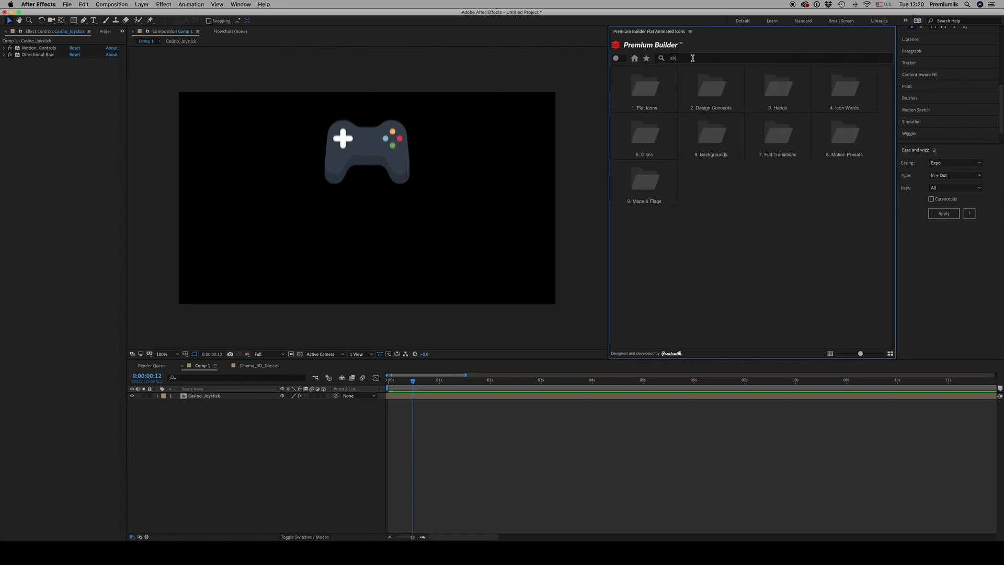
# - Search the icon library for "shop" and look through the matching icons
pyautogui.click(693, 58)
pyautogui.write('shop')
pyautogui.press('Return')
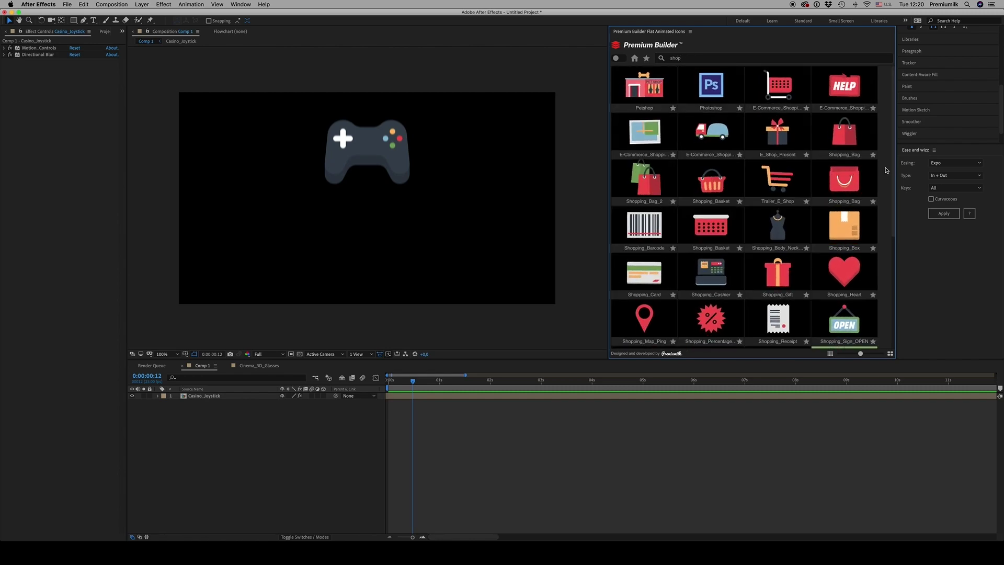
pyautogui.moveTo(893, 188)
pyautogui.mouseDown()
pyautogui.moveTo(889, 282)
pyautogui.moveTo(889, 173)
pyautogui.mouseUp()
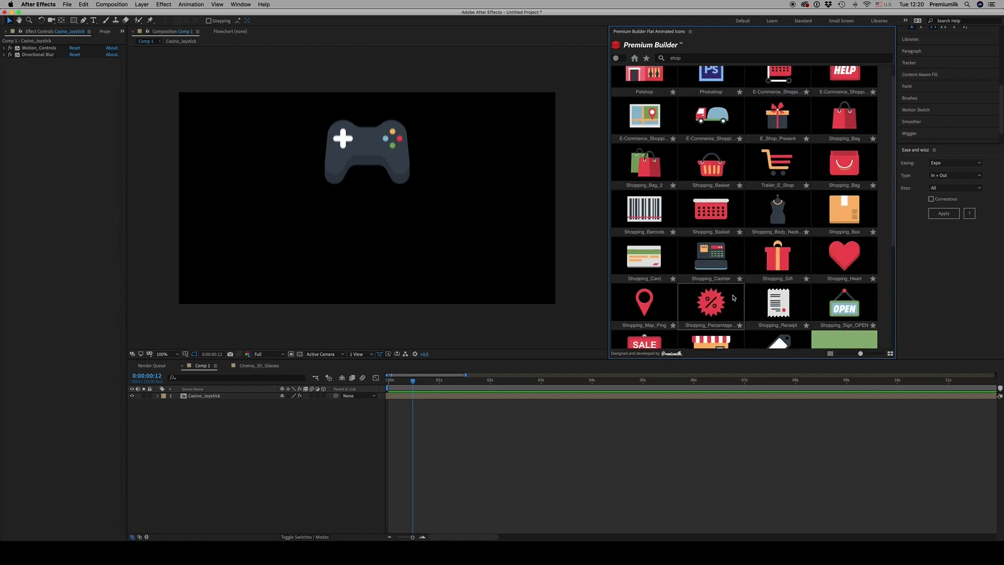
# - Mark the Shopping_Cashier, Shopping_Basket, Trailer_E_Shop and E-Commerce shopping cart icons as favourites, and show the favourites list
pyautogui.click(739, 232)
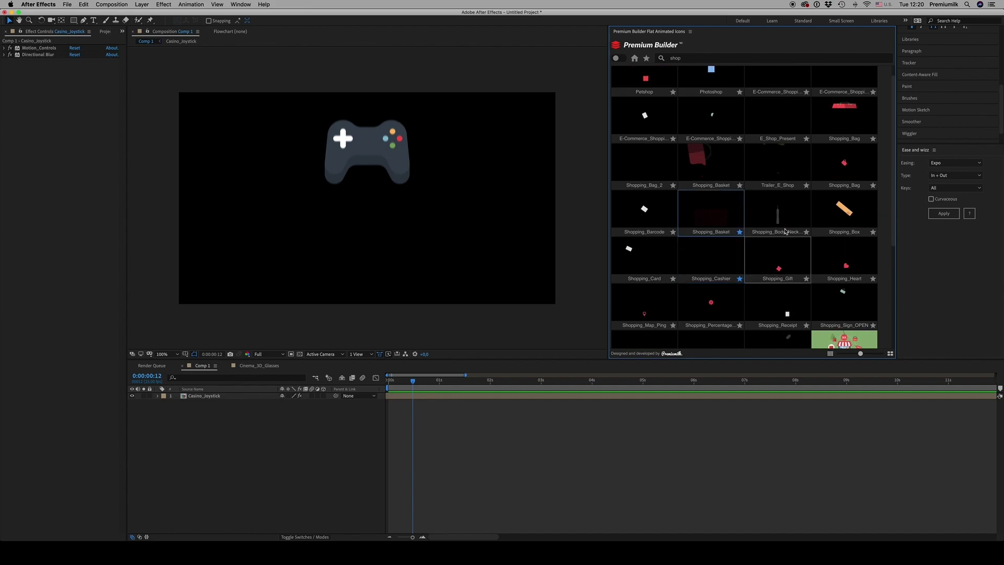
pyautogui.click(806, 185)
pyautogui.scroll(1, 892, 209)
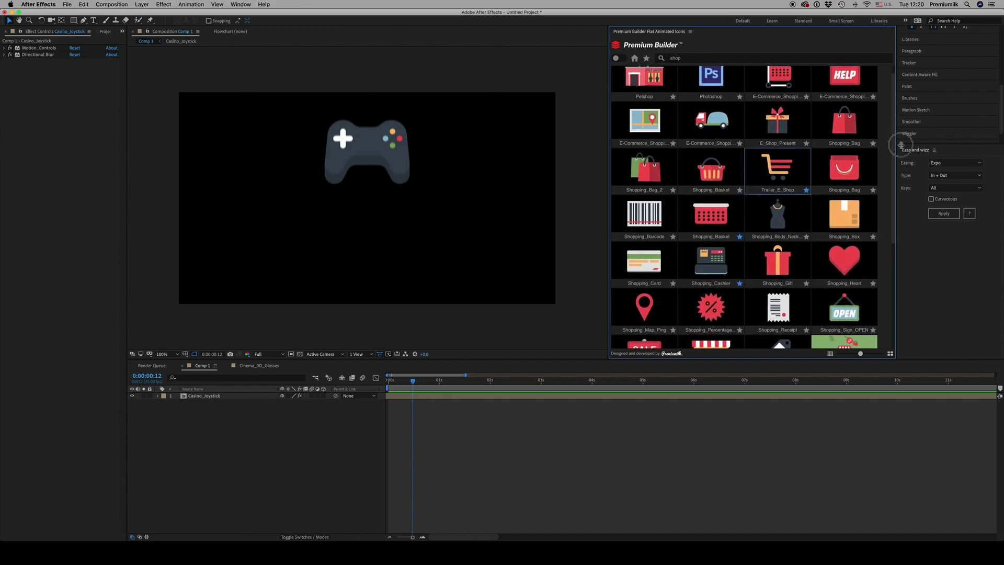
pyautogui.click(645, 60)
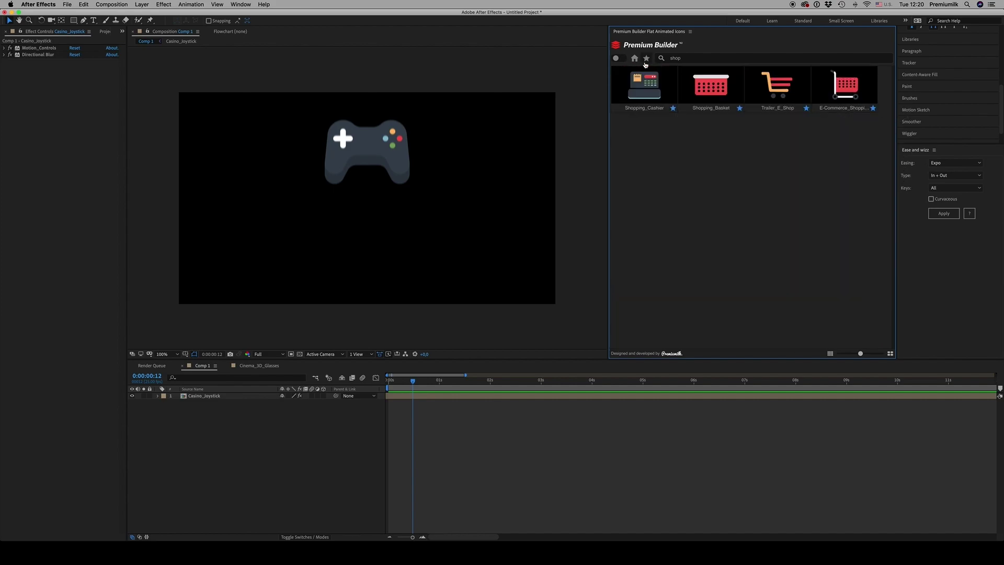
# - Restore the category sidebar and remove all four shopping icons from the favourites
pyautogui.click(619, 58)
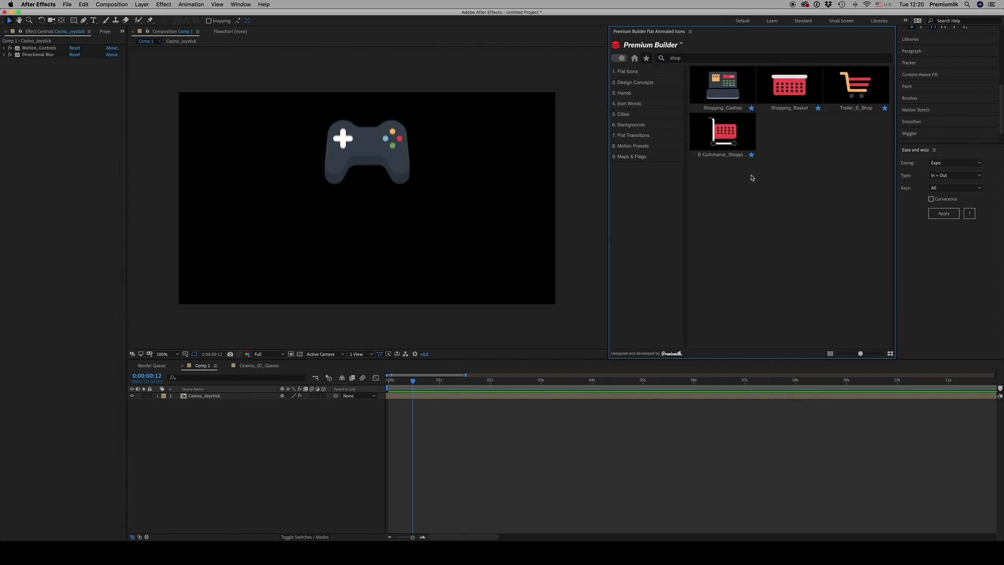
pyautogui.click(751, 155)
pyautogui.click(751, 108)
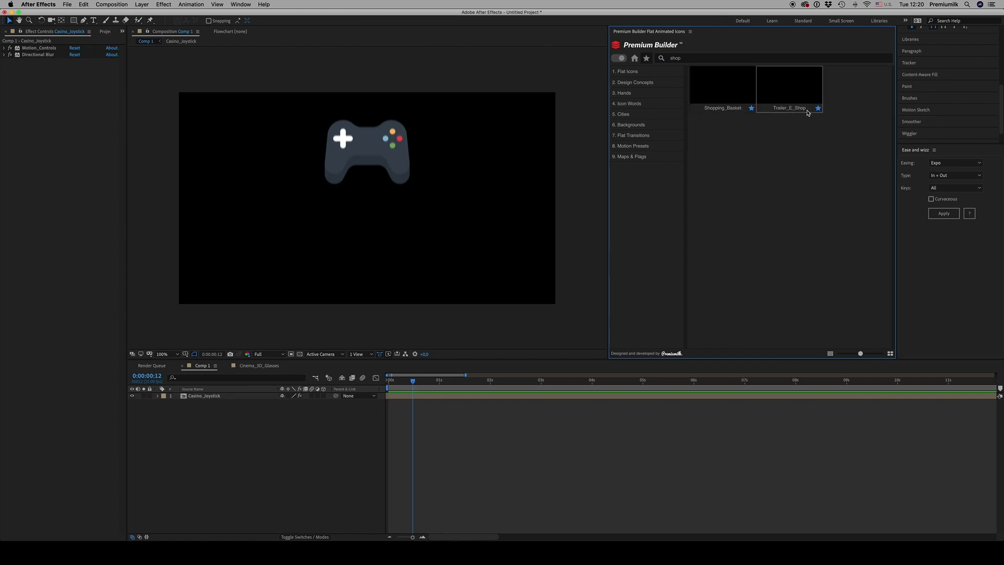
pyautogui.click(817, 108)
pyautogui.click(751, 108)
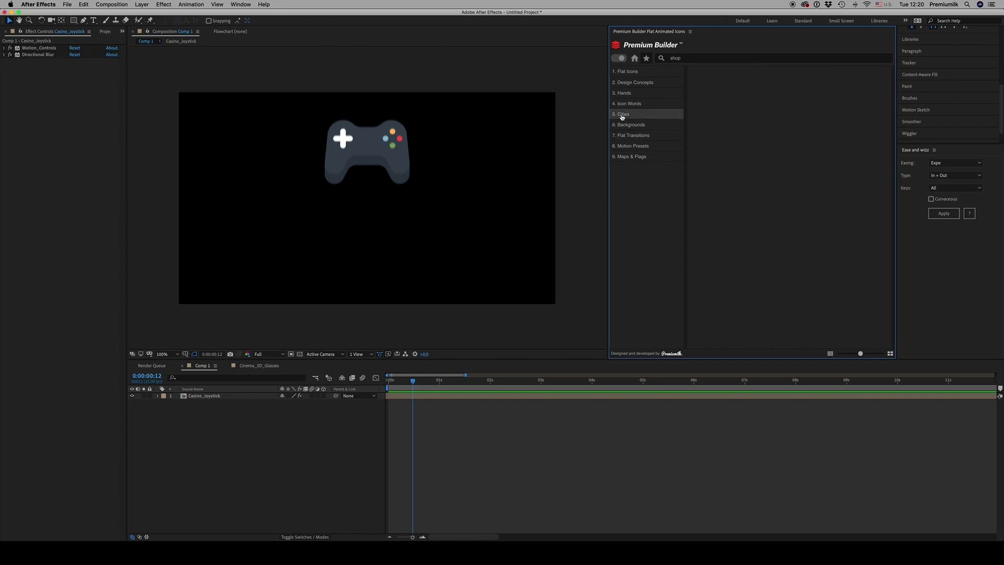
# - Add the Automoto_Text icon word to Comp 1 at the current time and preview it with the Casino_Joystick layer hidden
pyautogui.click(628, 103)
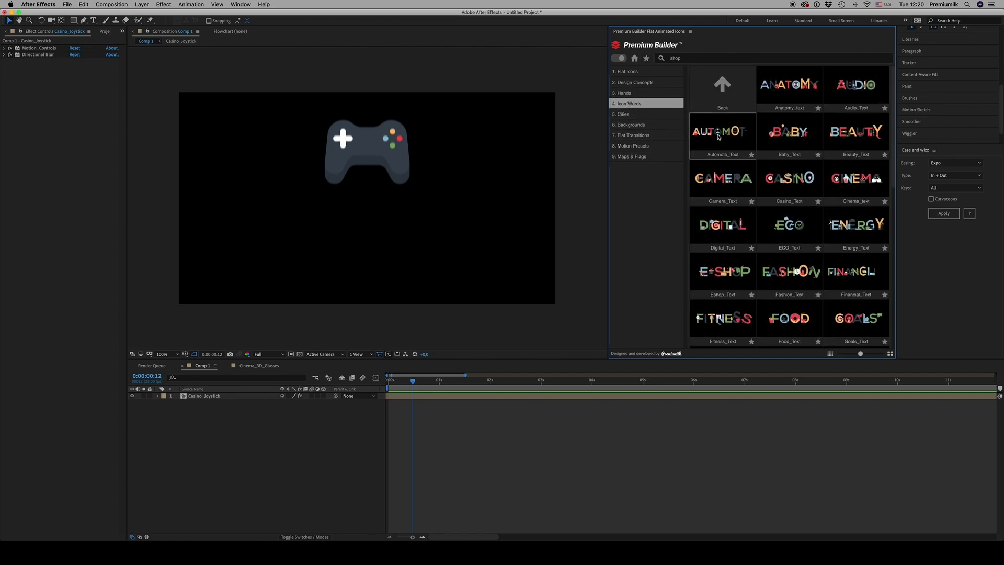
pyautogui.moveTo(684, 177); pyautogui.dragTo(494, 407)
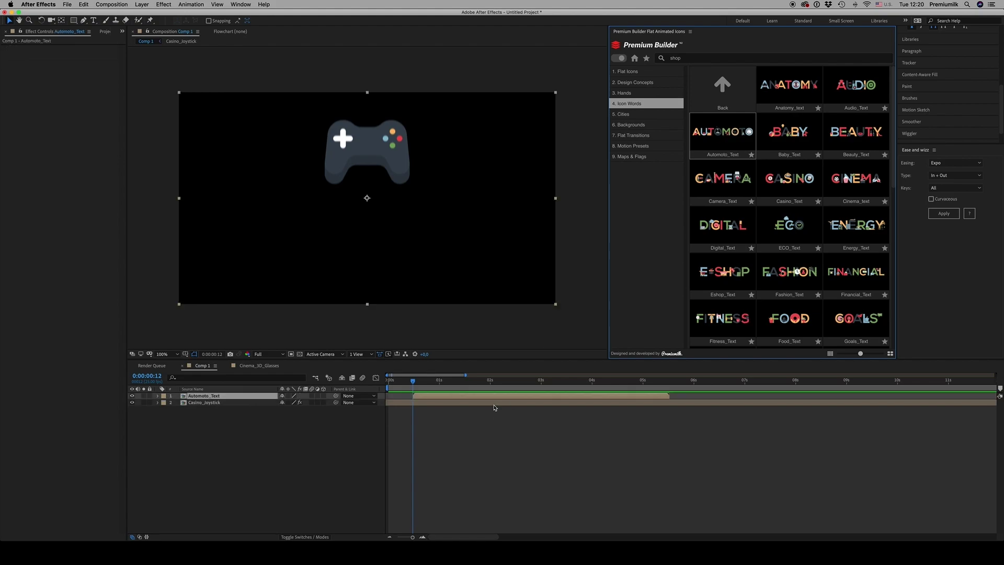
pyautogui.moveTo(413, 381); pyautogui.dragTo(505, 384)
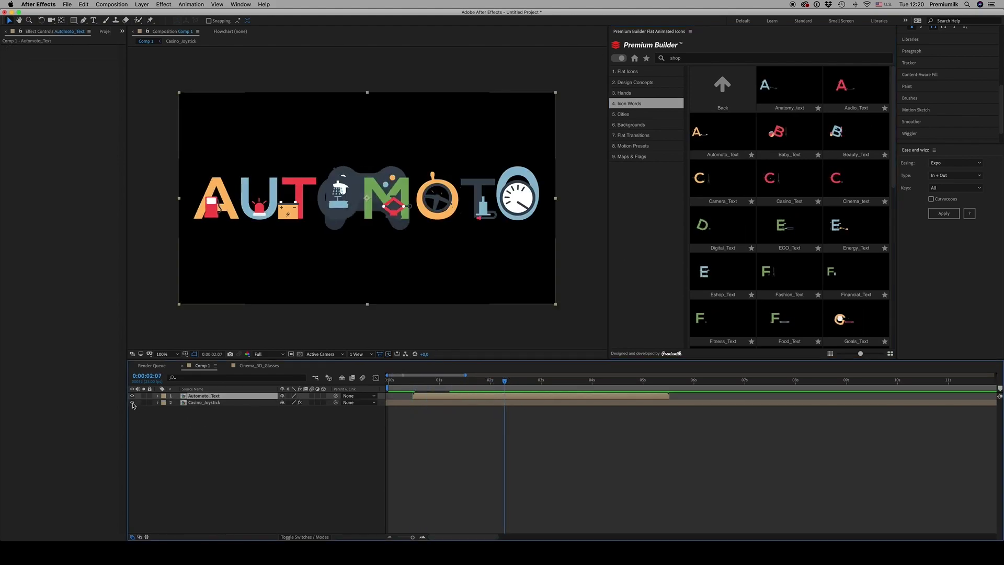
pyautogui.click(132, 402)
pyautogui.click(267, 442)
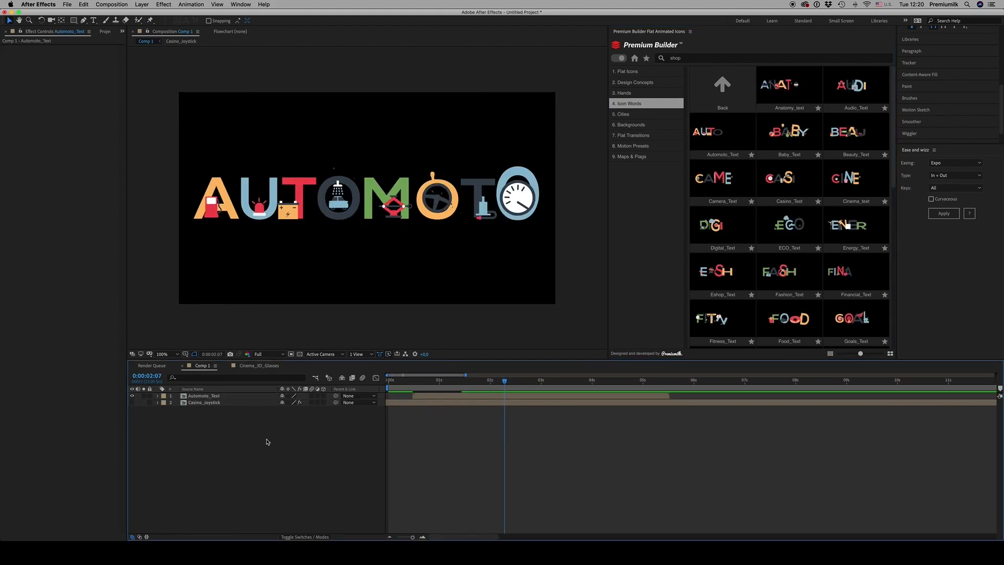
# - Add the Athens skyline from Cities to Comp 1 and shift its layer to start near the beginning of the timeline
pyautogui.click(629, 115)
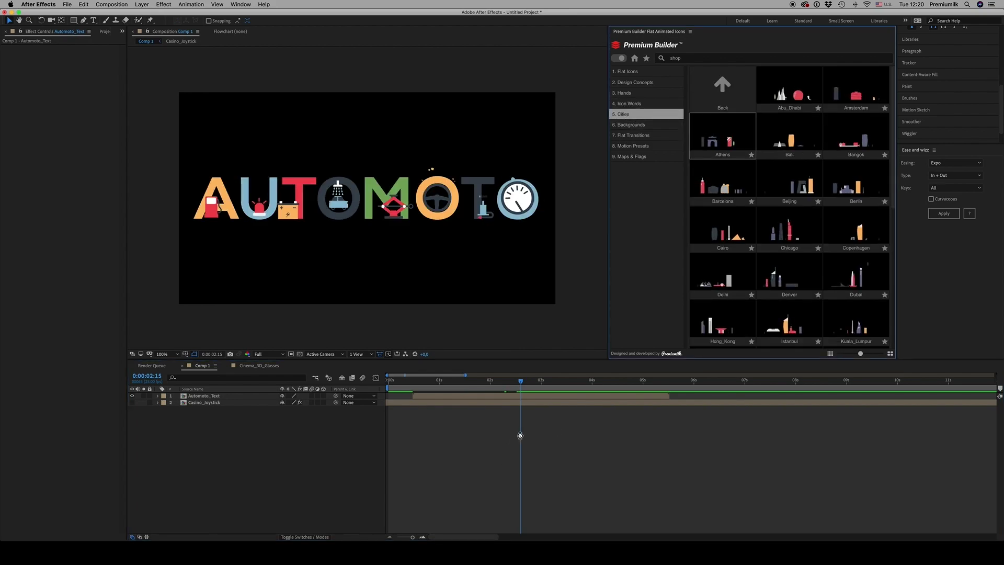
pyautogui.moveTo(520, 434); pyautogui.dragTo(520, 433)
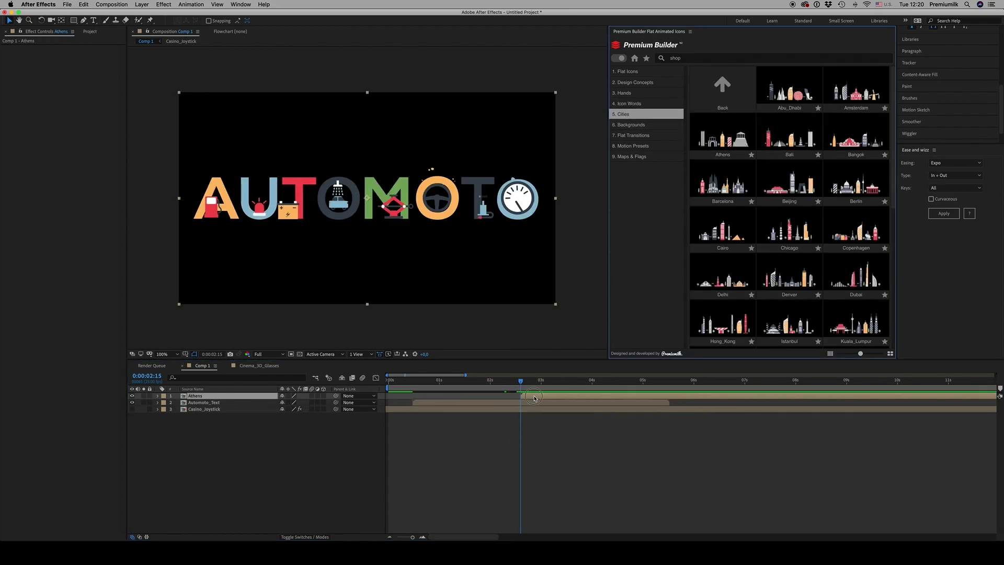
pyautogui.moveTo(534, 399); pyautogui.dragTo(368, 409)
# - Hide the Automoto_Text layer in Comp 1 and preview the Athens skyline animation
pyautogui.click(129, 403)
pyautogui.click(132, 402)
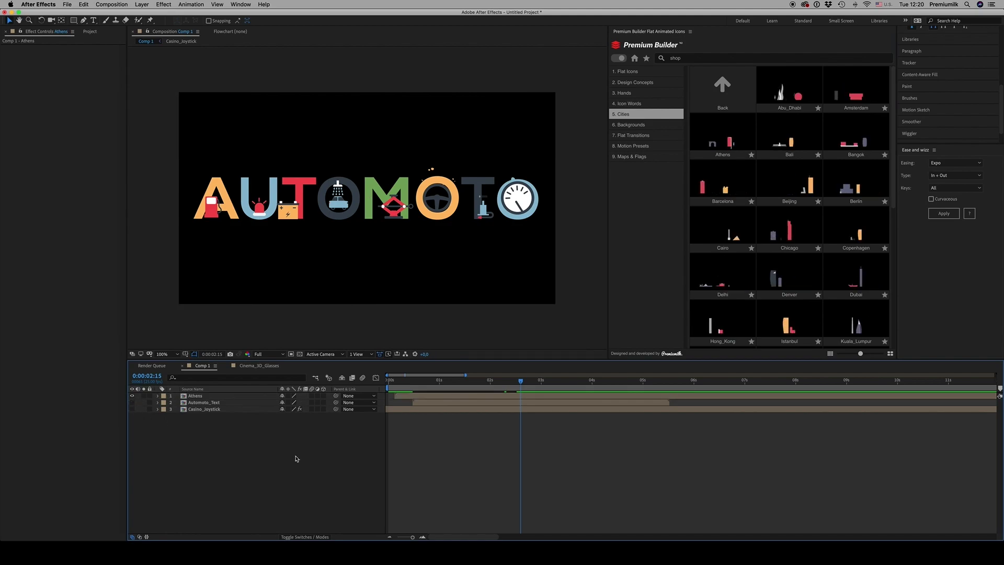
pyautogui.moveTo(412, 384); pyautogui.dragTo(516, 386)
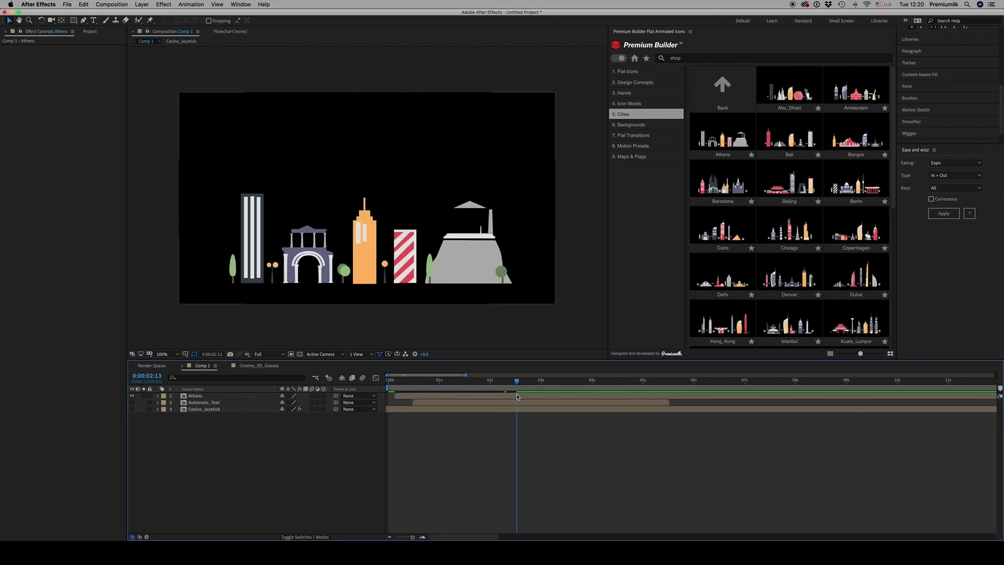
pyautogui.click(518, 397)
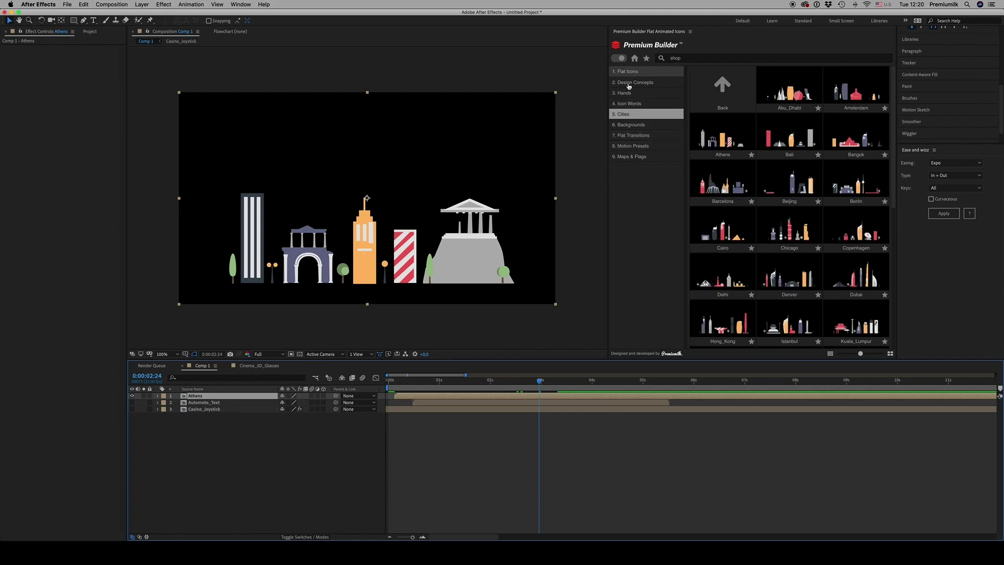
# - Open the Athens composition and show the color effects of its CONTROLS layer
pyautogui.doubleClick(559, 397)
pyautogui.click(476, 396)
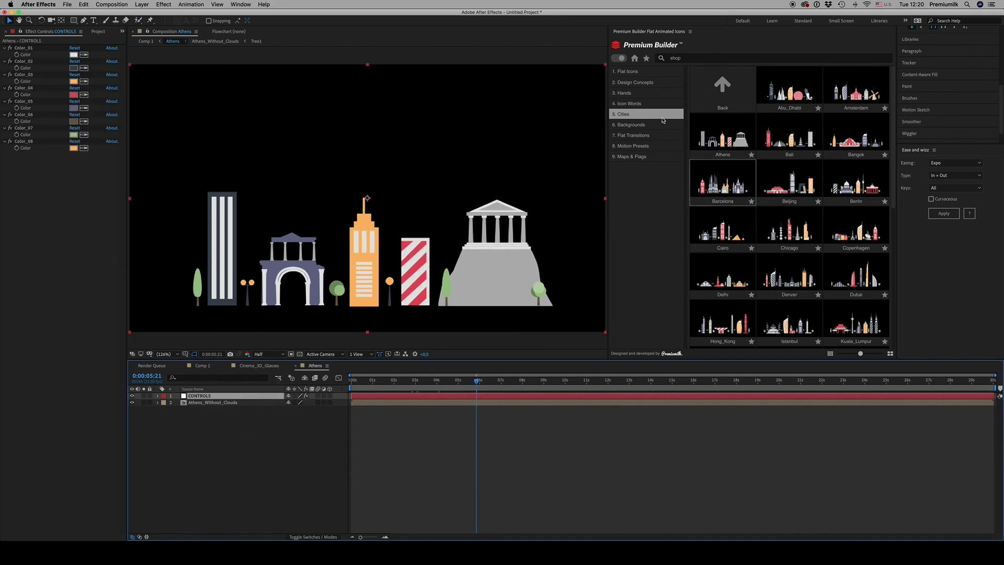
pyautogui.click(631, 73)
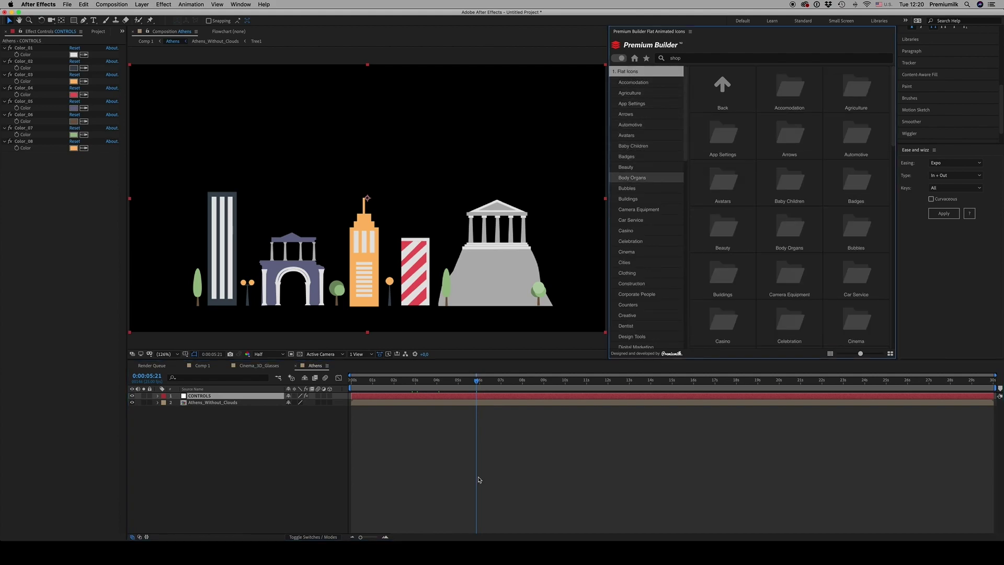
pyautogui.click(463, 409)
pyautogui.click(449, 396)
# - Set Color_03 to blue and Color_04 to bright green on the Athens CONTROLS layer
pyautogui.click(74, 81)
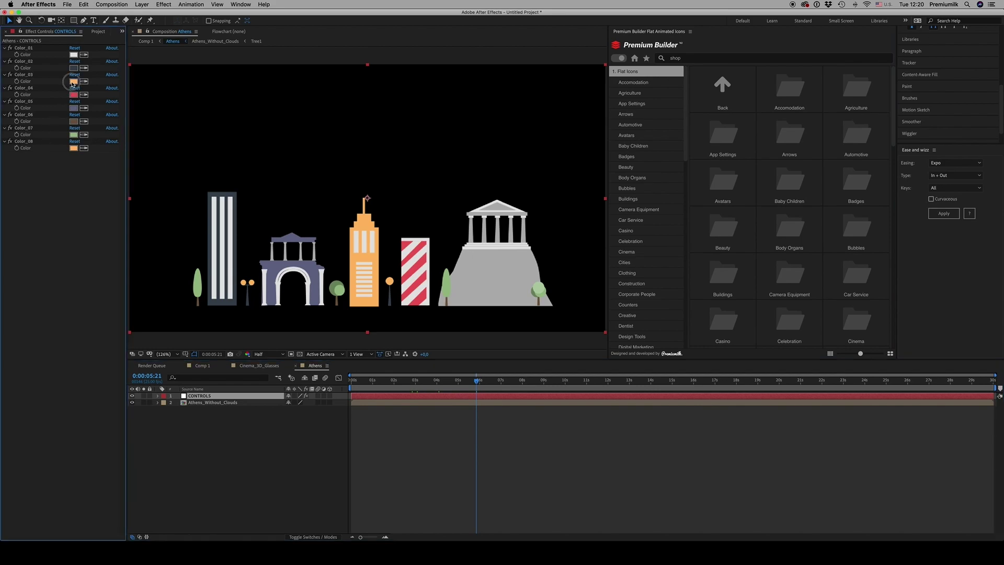
pyautogui.click(282, 381)
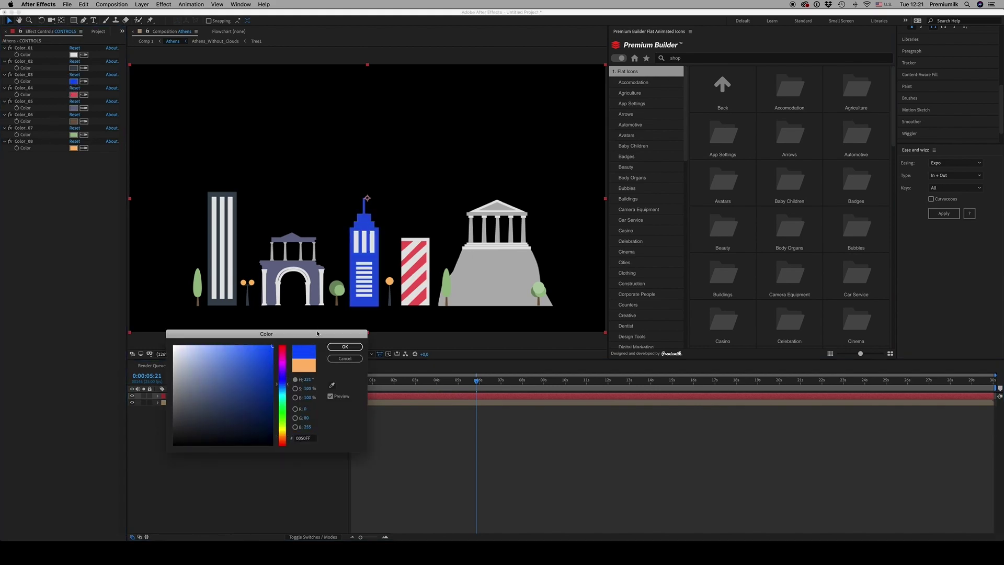
pyautogui.click(345, 346)
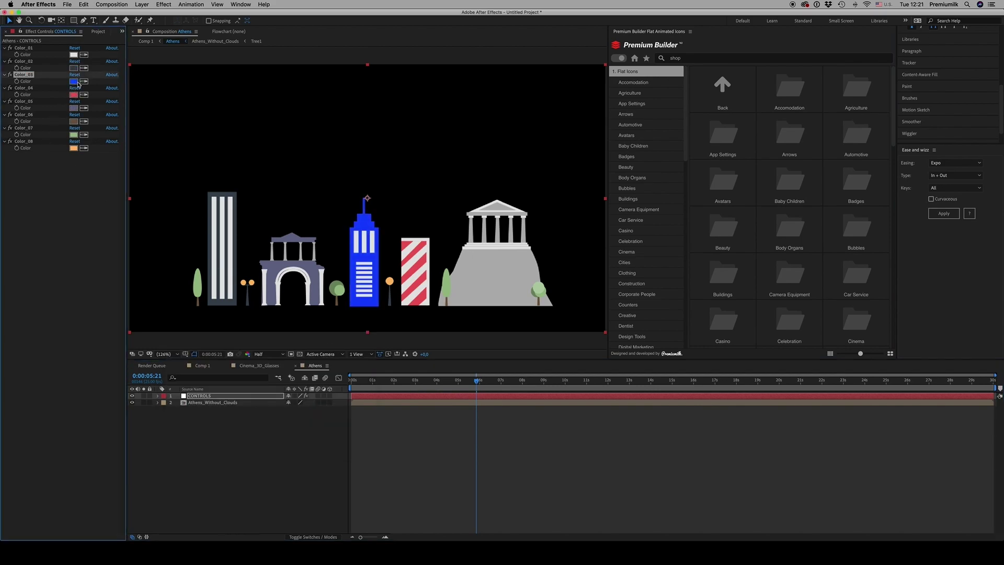
pyautogui.click(74, 95)
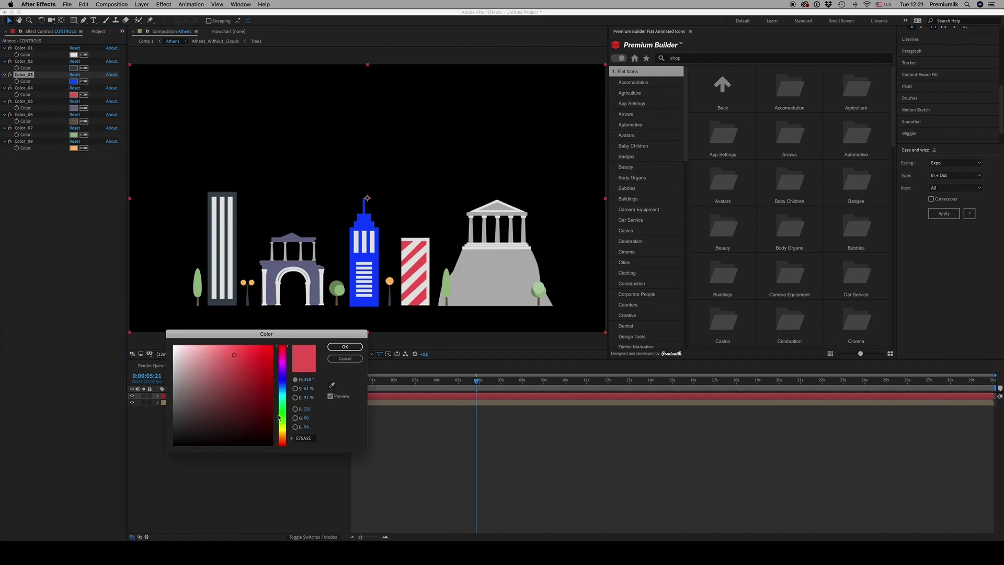
pyautogui.click(280, 418)
pyautogui.click(345, 346)
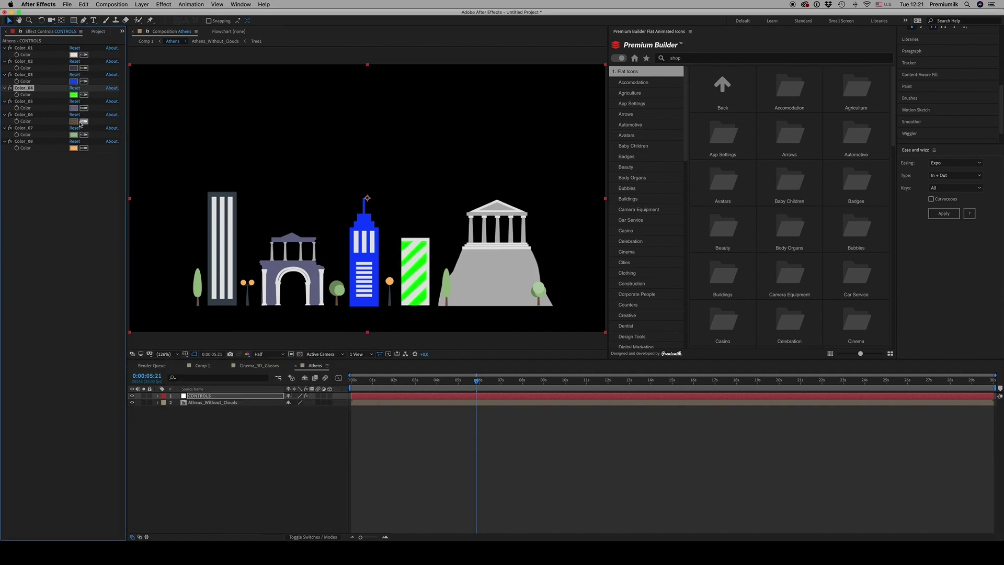
pyautogui.click(74, 223)
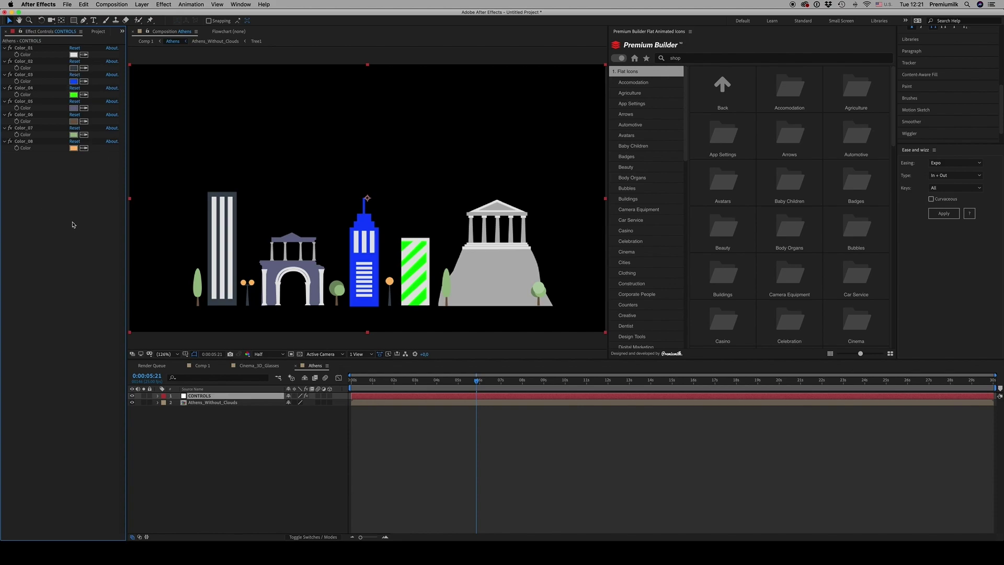
pyautogui.click(534, 486)
# - Add the Berlin skyline from Cities to the Athens composition at the current time
pyautogui.click(629, 70)
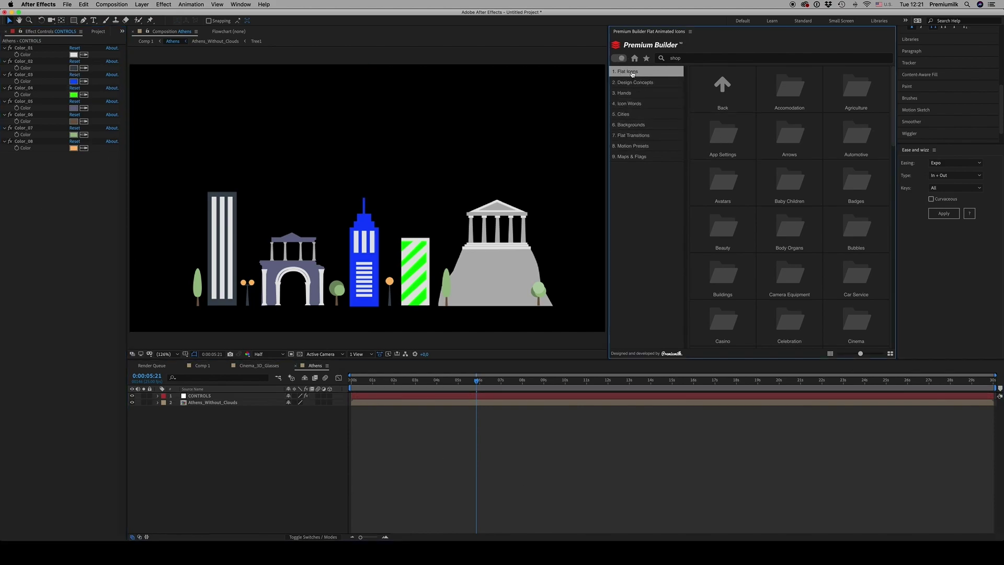
pyautogui.click(625, 114)
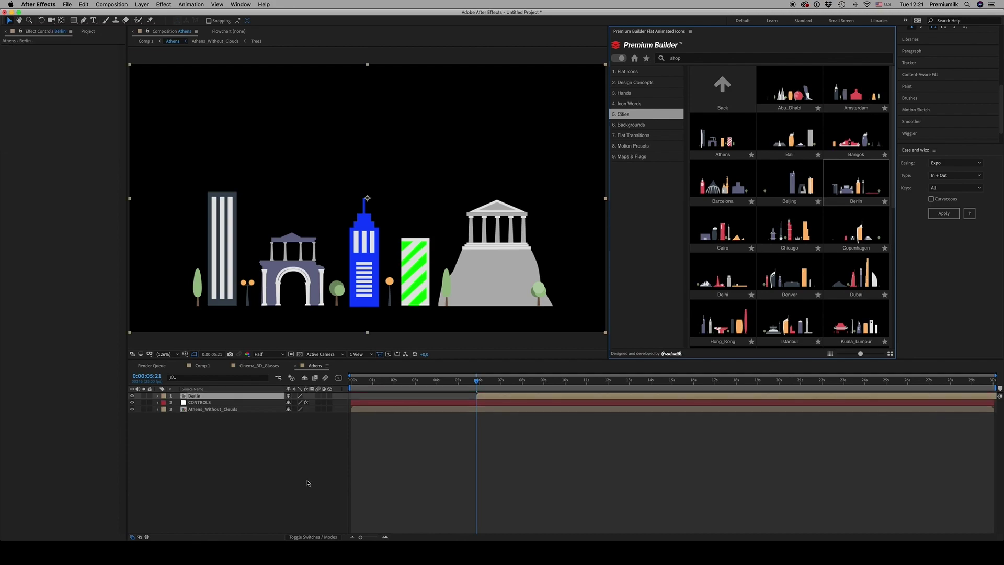
pyautogui.click(335, 453)
# - Try to replace the CONTROLS layer of the Berlin composition with the CONTROLS layer copied from the Athens composition
pyautogui.click(486, 403)
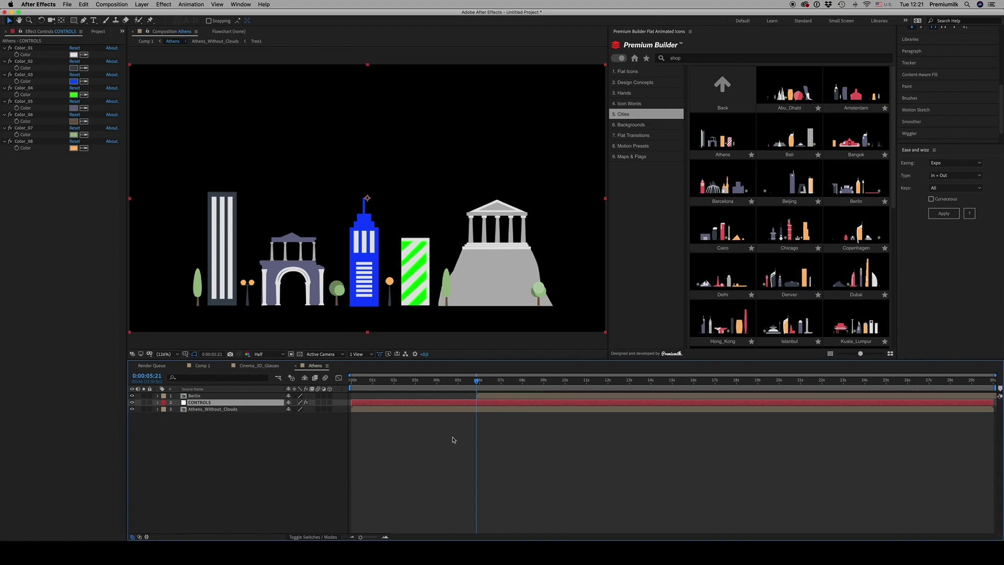
pyautogui.click(484, 396)
pyautogui.doubleClick(494, 398)
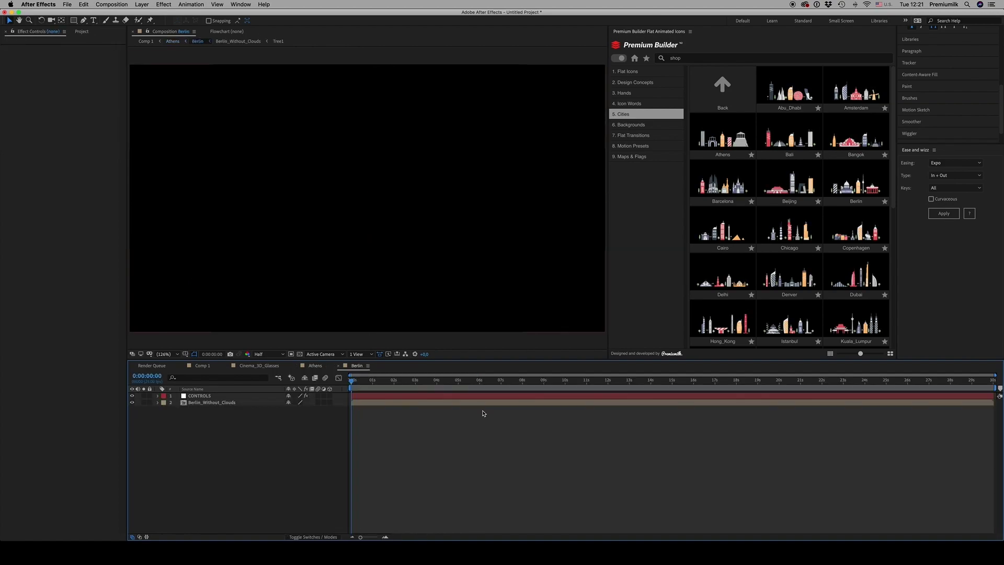
pyautogui.moveTo(393, 382); pyautogui.dragTo(505, 382)
pyautogui.hotkey('ctrl', 'v')
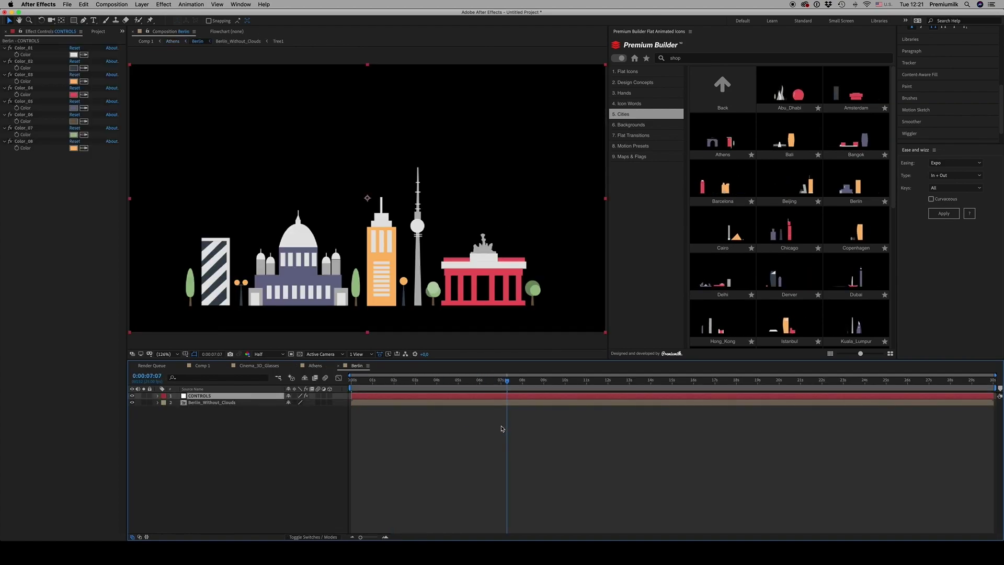
pyautogui.press('Delete')
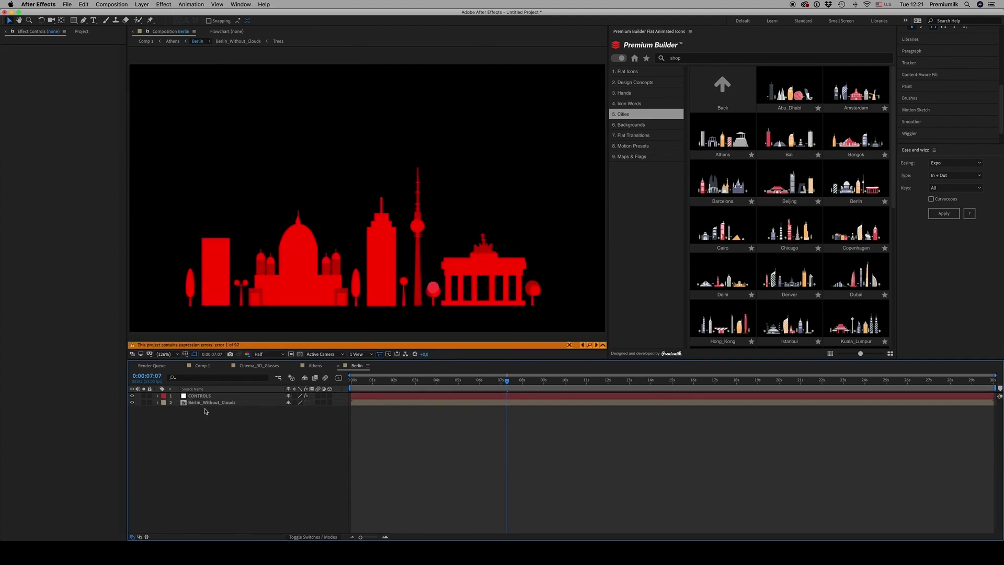
pyautogui.click(204, 402)
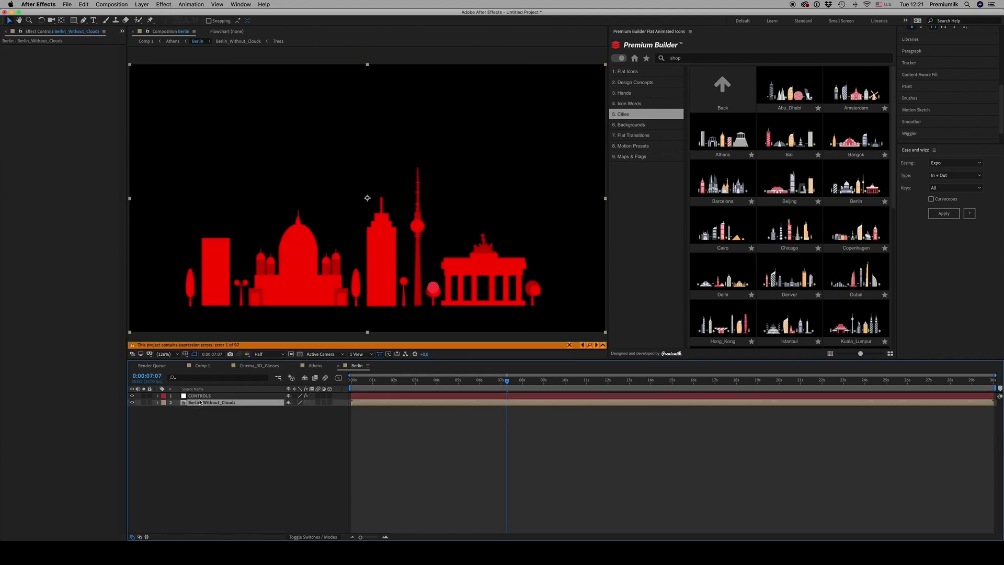
pyautogui.click(451, 380)
pyautogui.press('s')
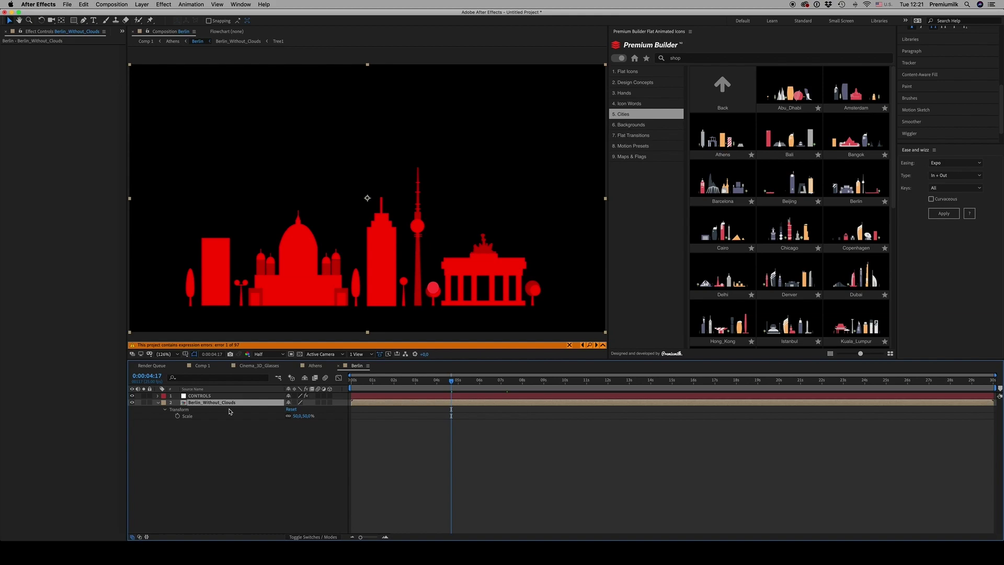
# - Undo the replacement of Berlin's CONTROLS layer, leaving a single CONTROLS layer above Berlin_Without_Clouds
pyautogui.press('super+z')
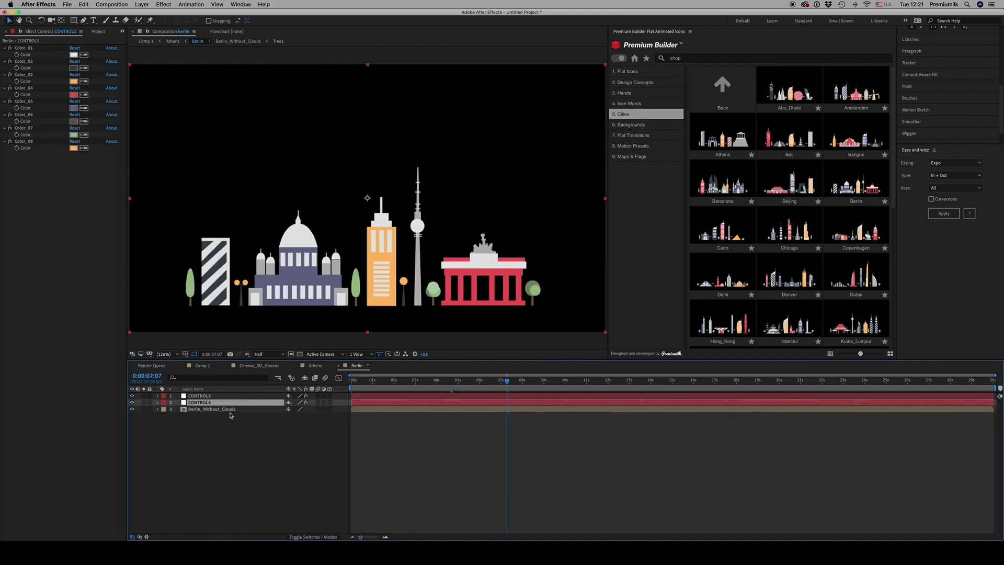
pyautogui.press('Delete')
pyautogui.click(212, 404)
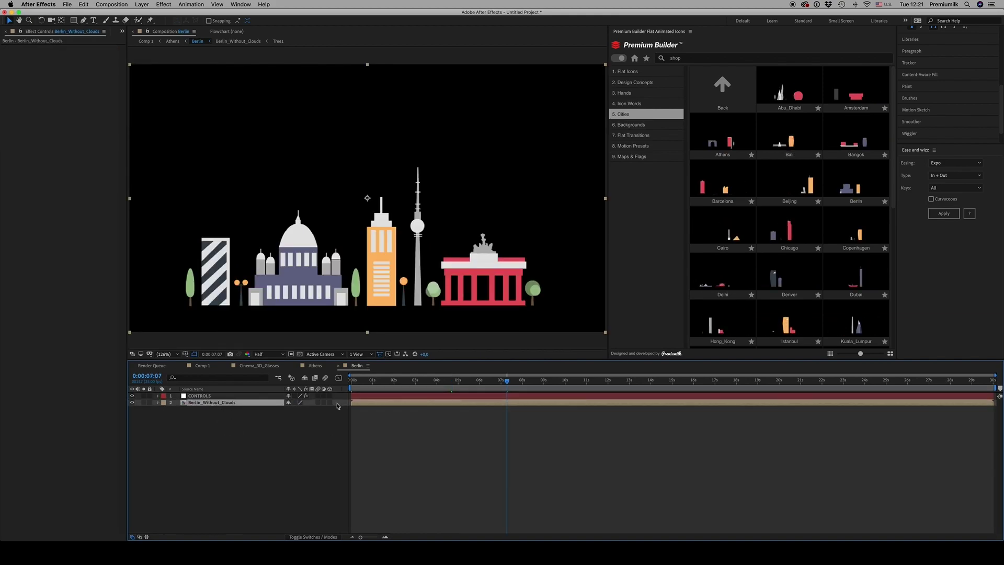
pyautogui.click(243, 439)
pyautogui.click(198, 396)
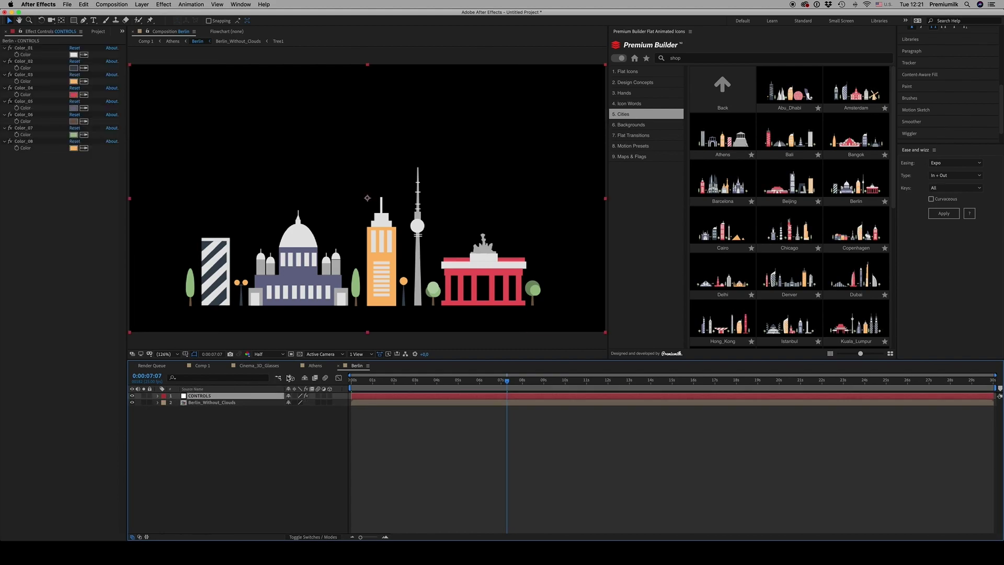
# - Copy all eight color effects, Color_01 to Color_08, from the Athens CONTROLS layer onto the Berlin CONTROLS layer and preview the skyline
pyautogui.click(313, 365)
pyautogui.click(287, 455)
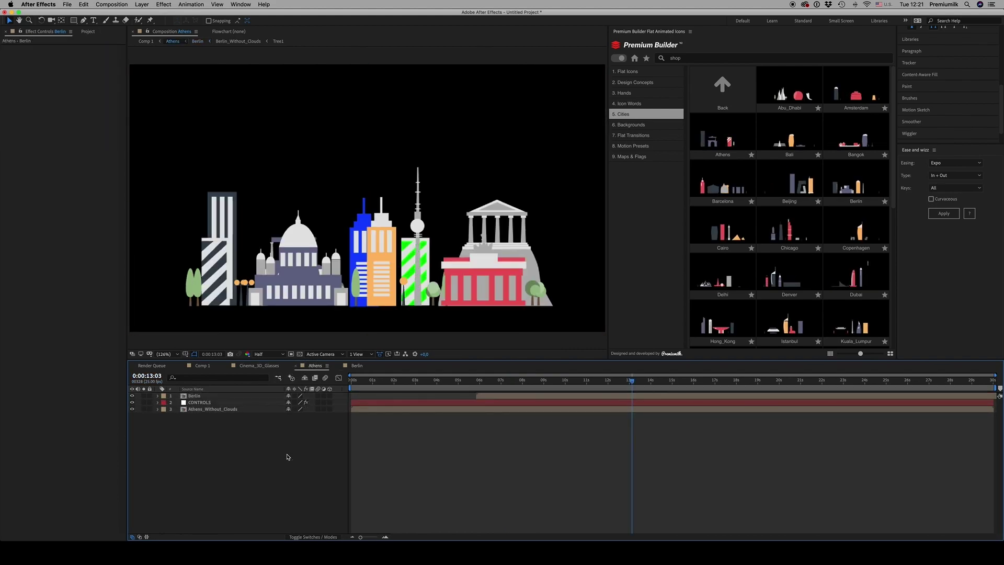
pyautogui.click(197, 402)
pyautogui.click(79, 273)
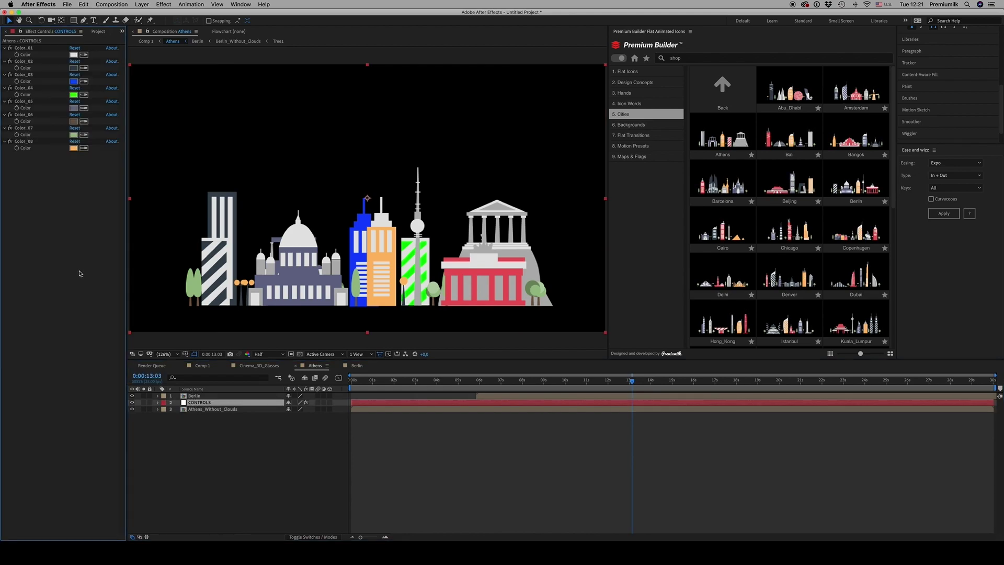
pyautogui.press('super+a')
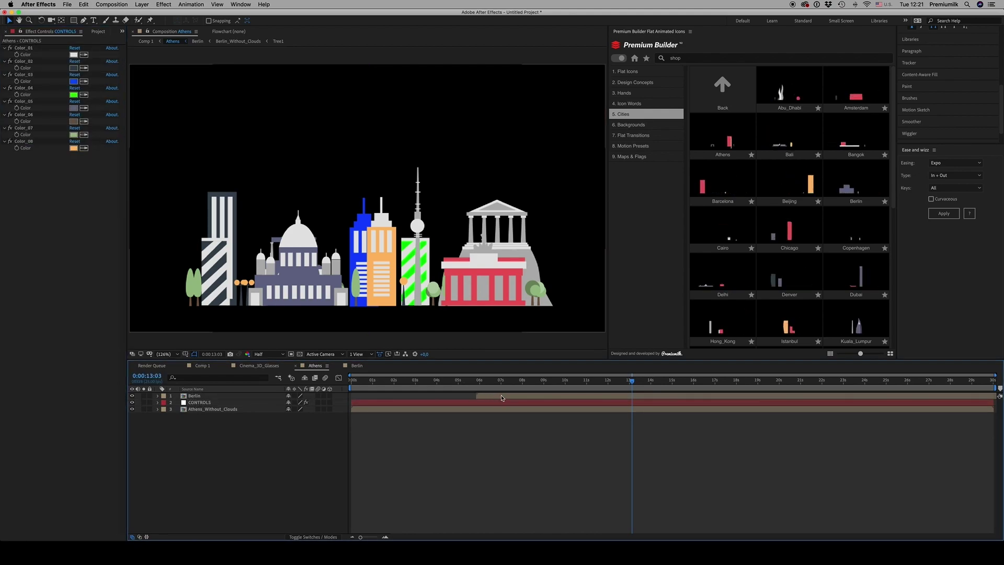
pyautogui.doubleClick(205, 396)
pyautogui.click(200, 396)
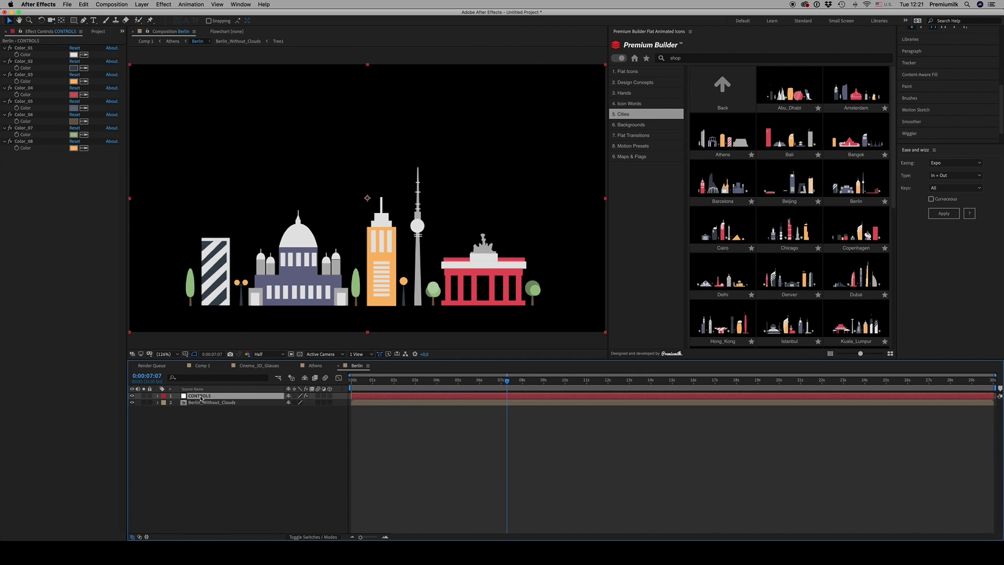
pyautogui.click(24, 48)
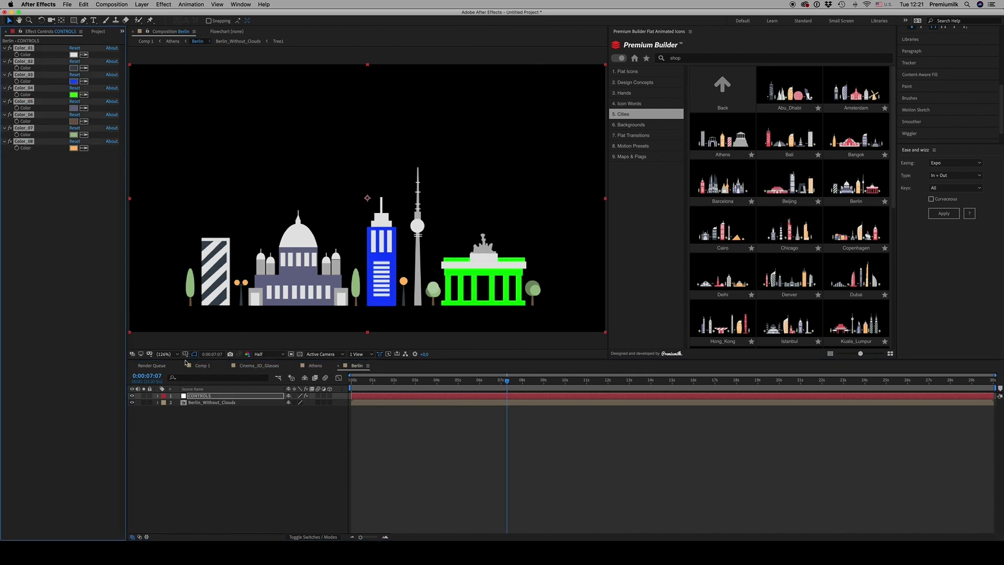
pyautogui.click(465, 464)
pyautogui.click(412, 385)
pyautogui.moveTo(412, 385); pyautogui.dragTo(440, 385)
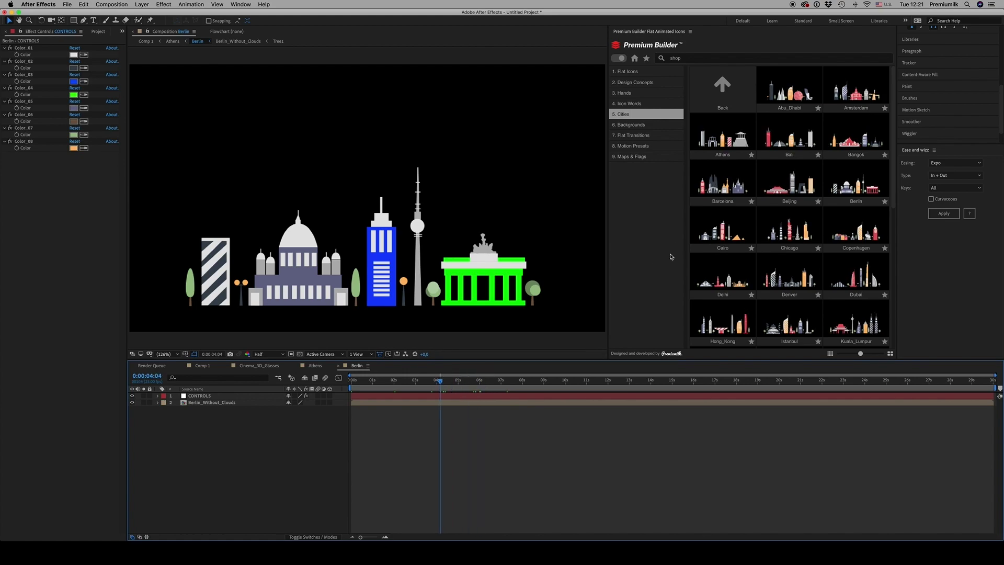
# - Return to the library's home folders, open Flat Icons, and display its Home Interior category with the category sidebar shown
pyautogui.click(634, 58)
pyautogui.click(645, 91)
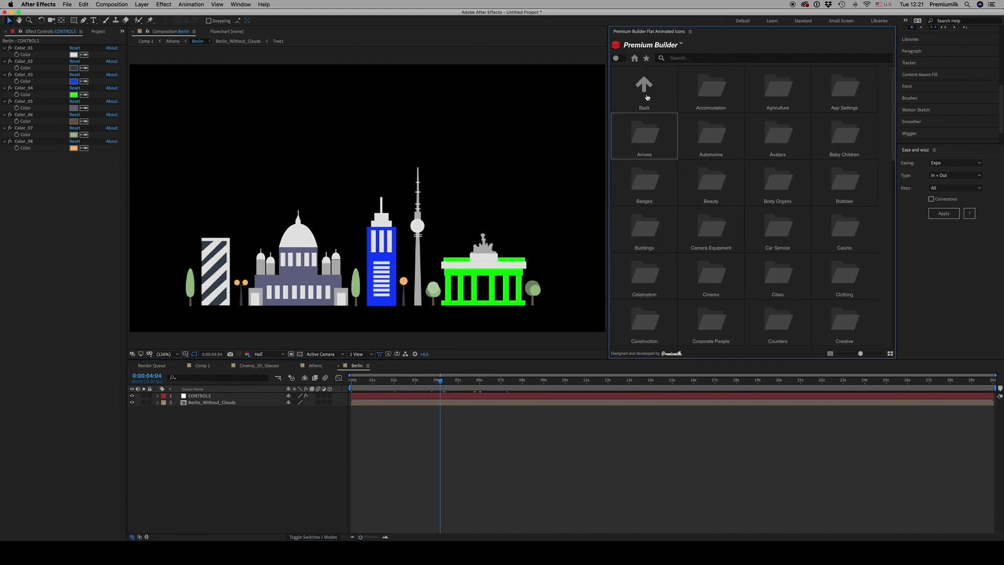
pyautogui.click(620, 59)
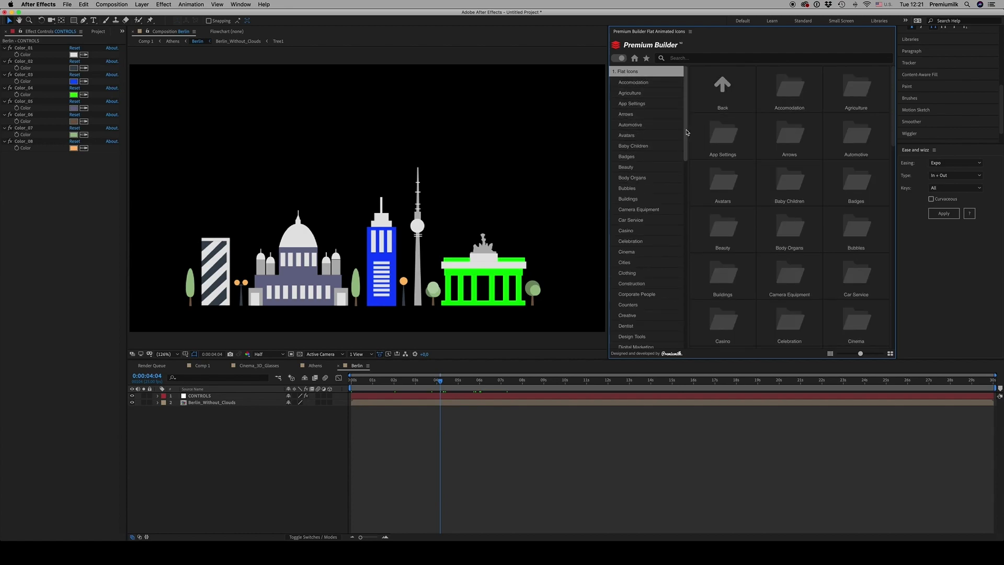
pyautogui.moveTo(684, 152); pyautogui.dragTo(679, 249)
pyautogui.click(654, 186)
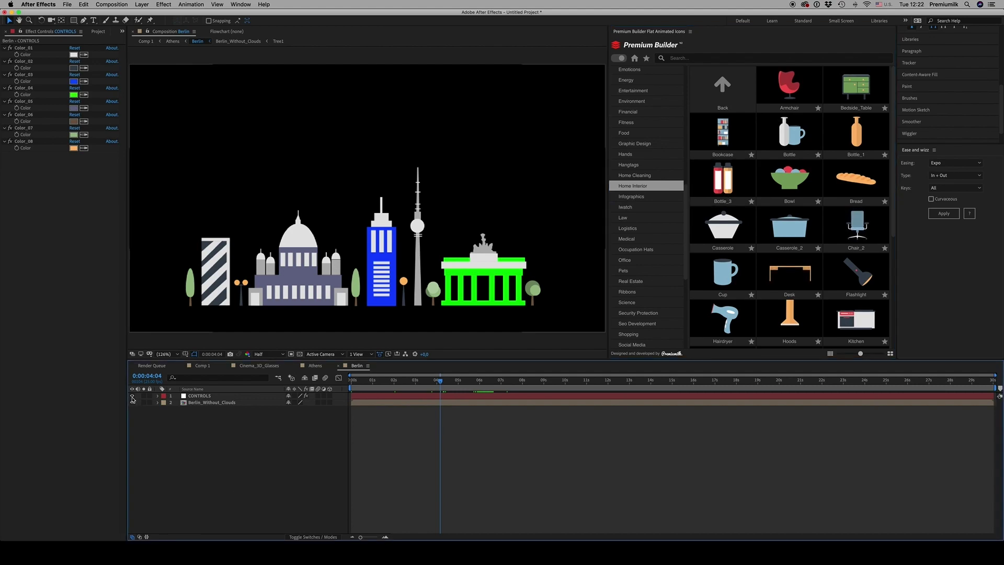
# - With the CONTROLS and Berlin layers hidden, add the Bowl icon and shift its layer earlier to cover the composition's start, previewing its animation
pyautogui.click(202, 436)
pyautogui.click(793, 184)
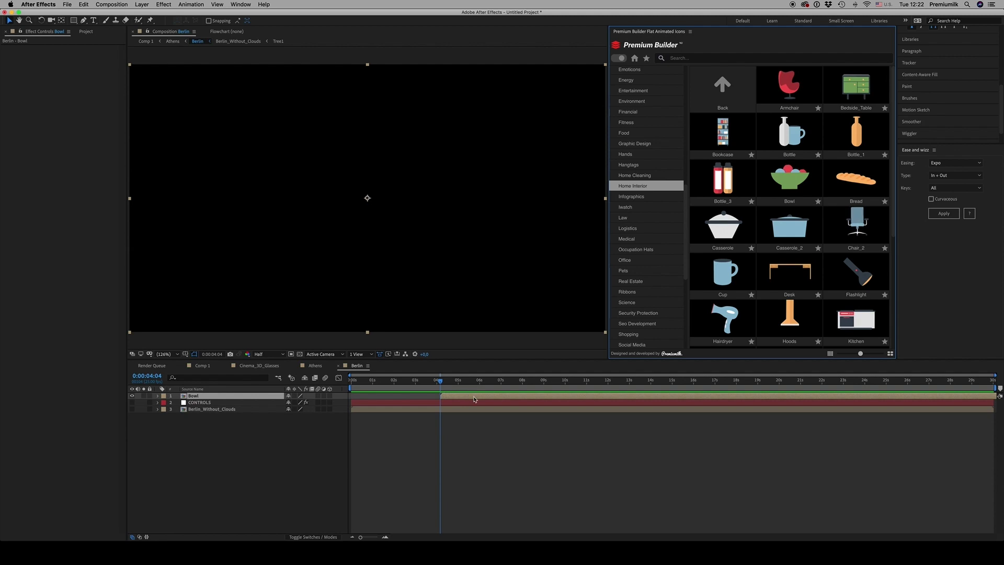
pyautogui.moveTo(462, 397); pyautogui.dragTo(378, 401)
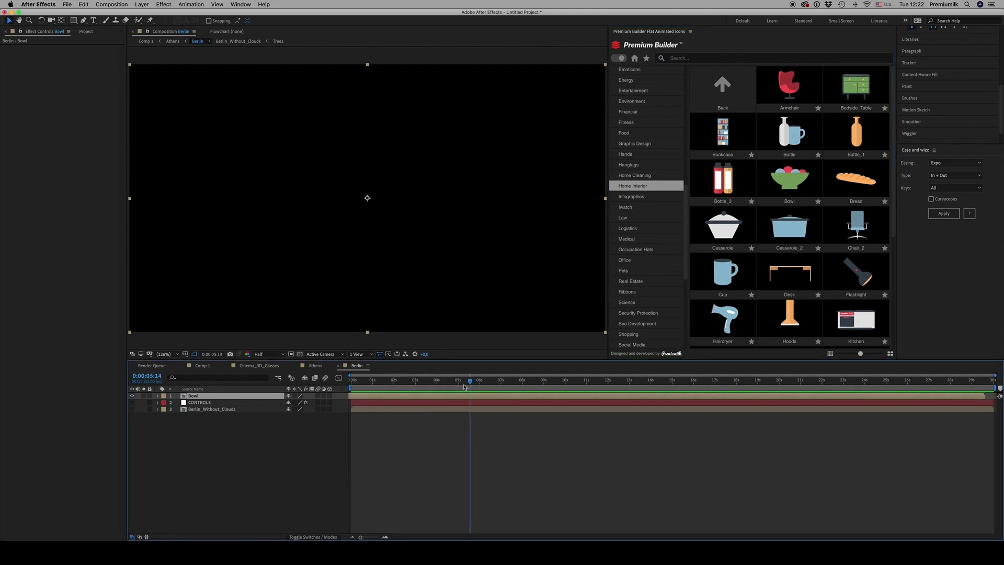
pyautogui.moveTo(464, 386); pyautogui.dragTo(484, 388)
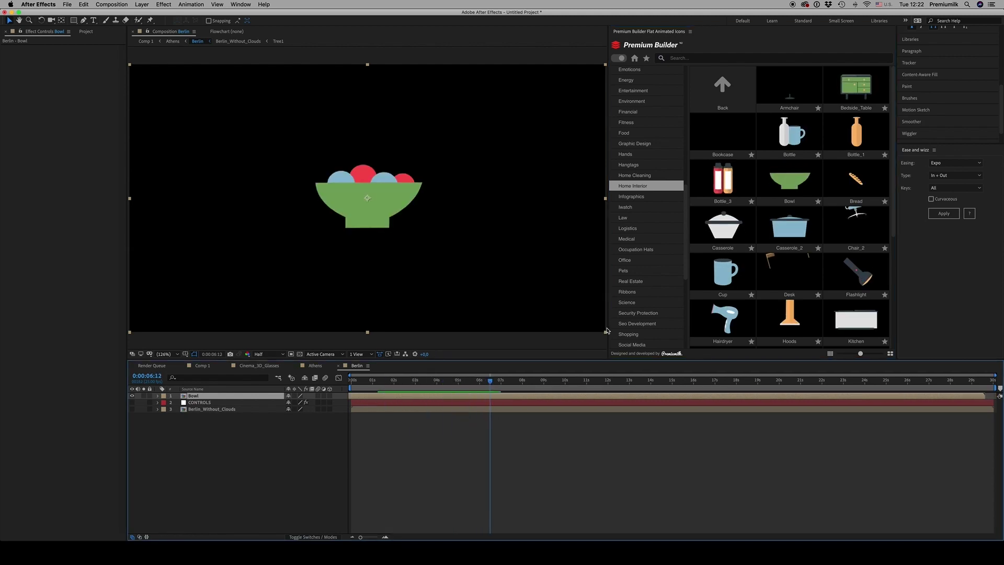
# - Try smaller and larger thumbnail sizes for the Home Interior icons and return to the library's home folders
pyautogui.scroll(5, 659, 199)
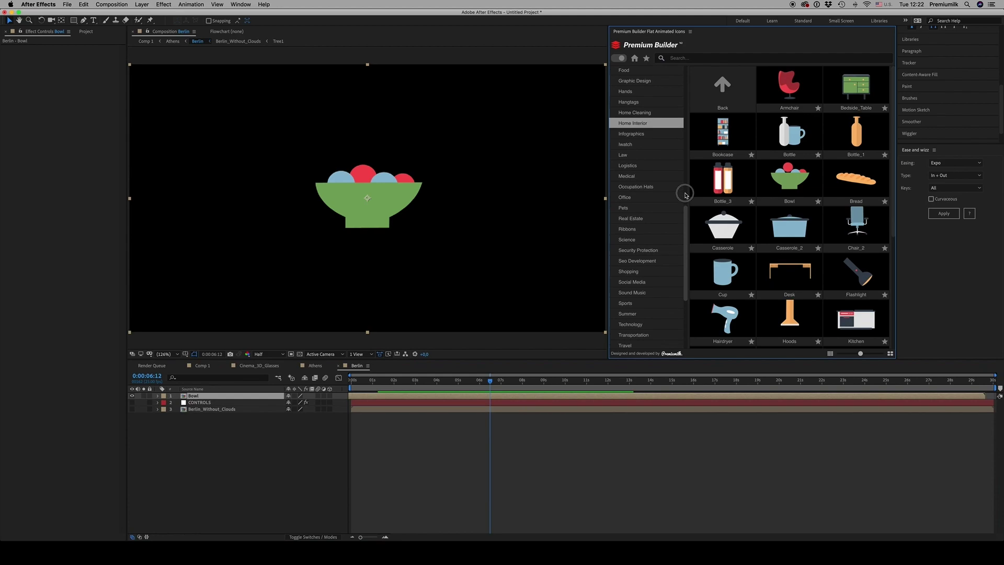
pyautogui.click(829, 355)
pyautogui.click(889, 354)
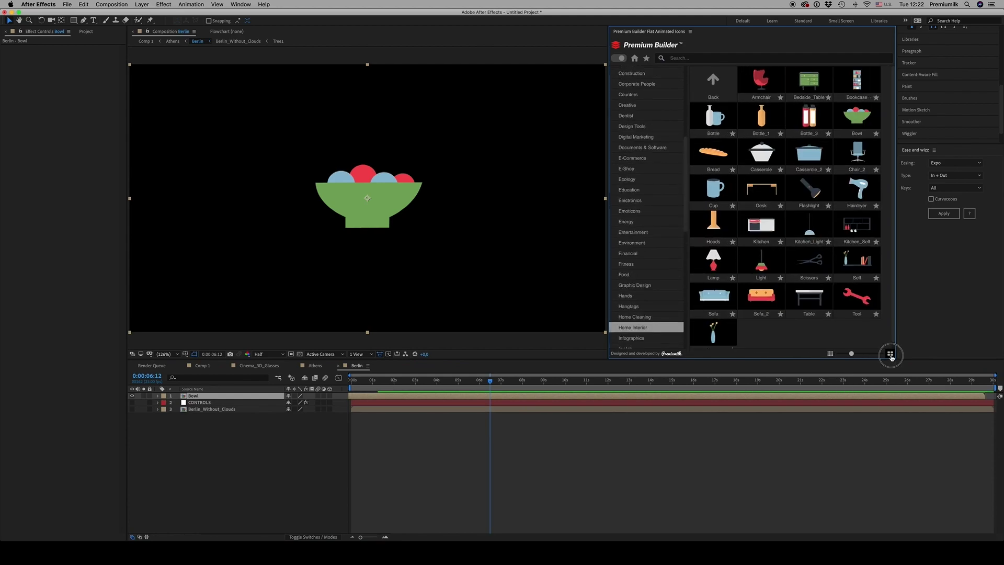
pyautogui.click(888, 354)
pyautogui.click(830, 354)
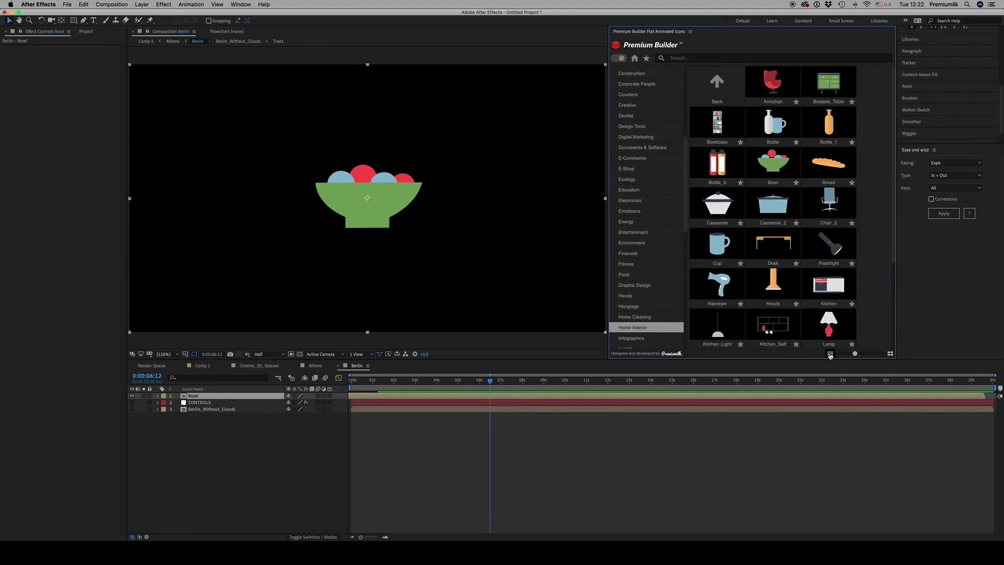
pyautogui.click(830, 354)
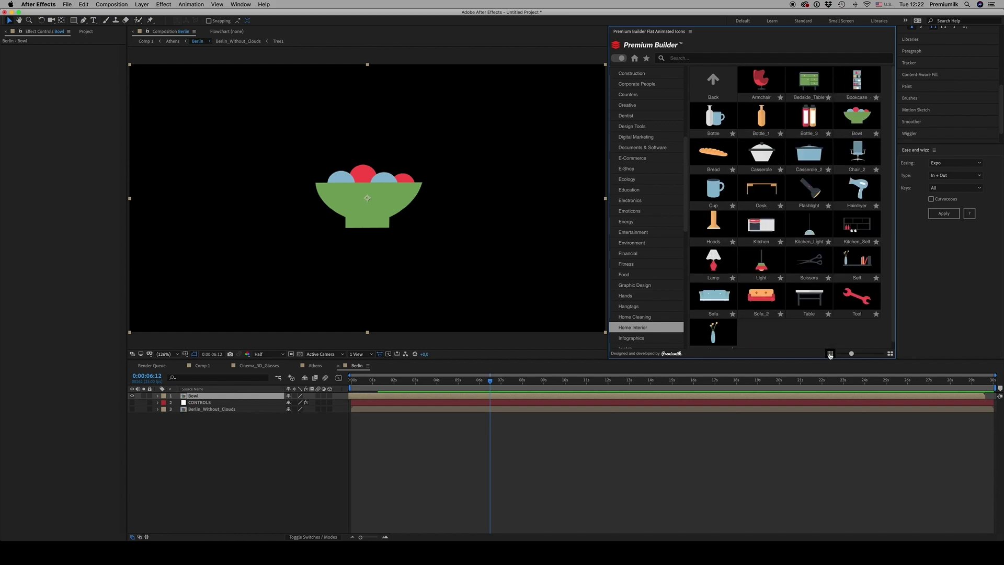
pyautogui.click(635, 61)
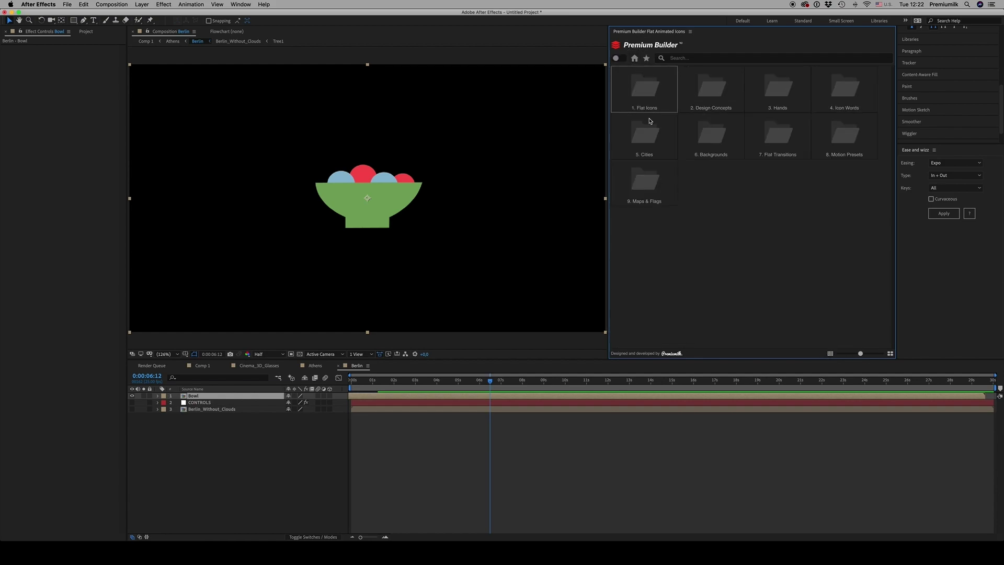